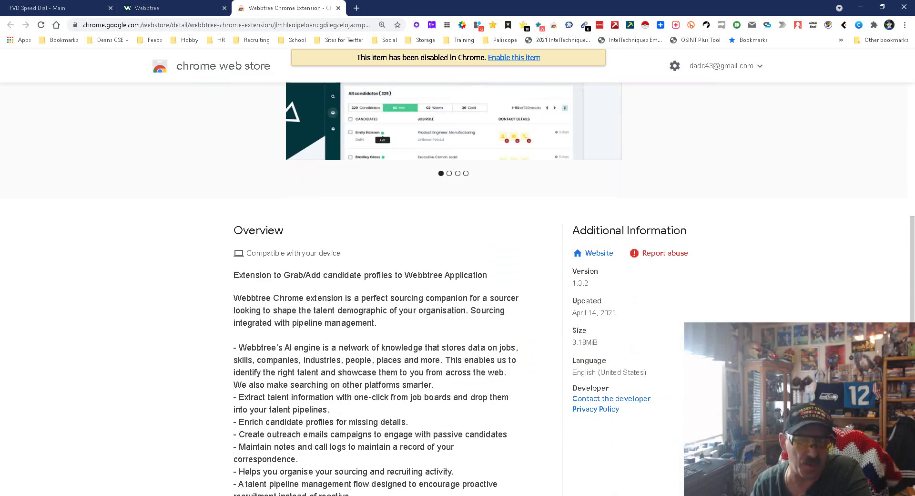
- Page through the Webbtree extension's screenshots, then close its Chrome Web Store tab
{"action": "left_click", "coordinate": [172, 7]}
{"action": "left_click", "coordinate": [286, 7]}
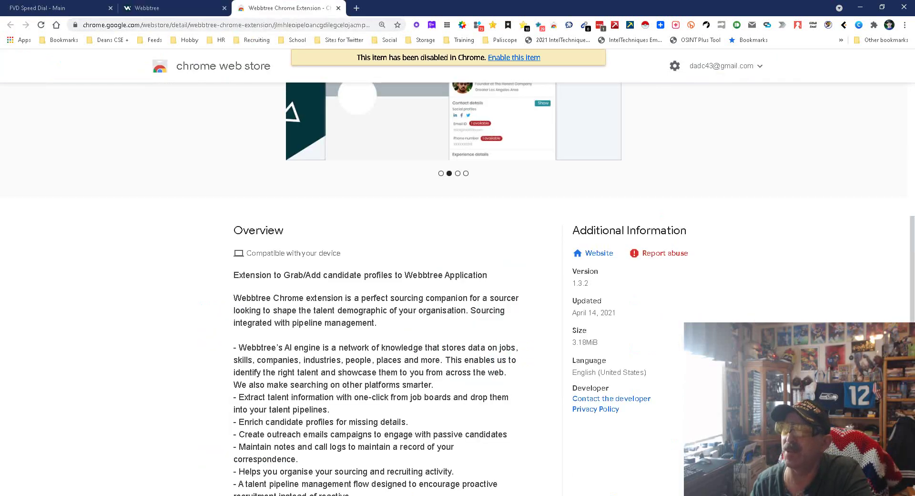
{"action": "left_click", "coordinate": [338, 7]}
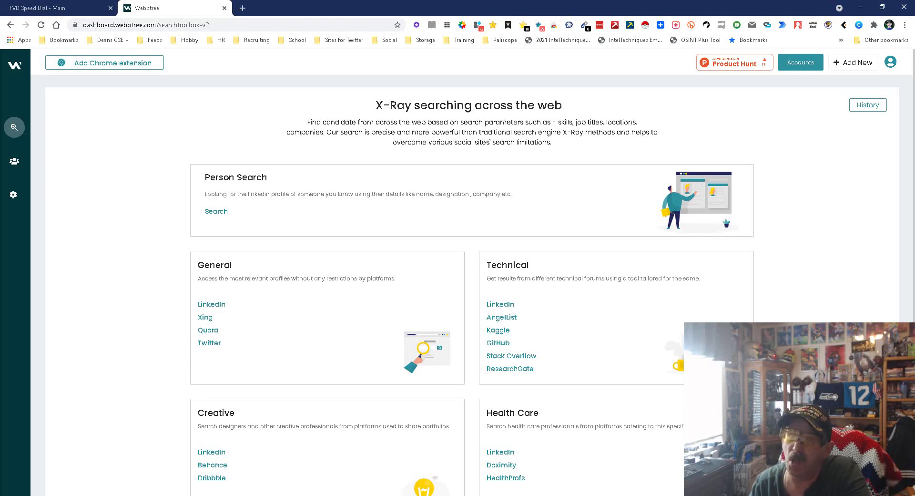
- Open the General talent search on its Twitter tab, ready to enter a job title
{"action": "scroll", "coordinate": [472, 286], "scroll_direction": "down", "scroll_amount": 1}
{"action": "mouse_move", "coordinate": [47, 162]}
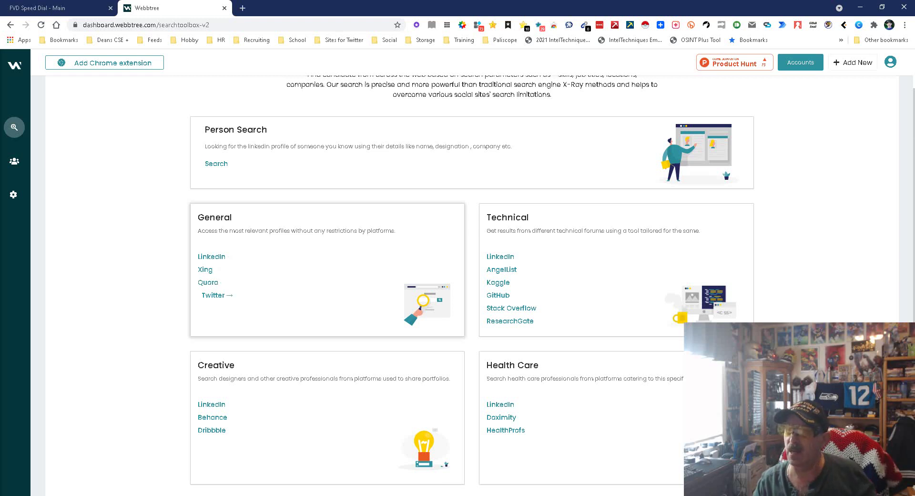
{"action": "left_click", "coordinate": [213, 295]}
{"action": "left_click", "coordinate": [60, 157]}
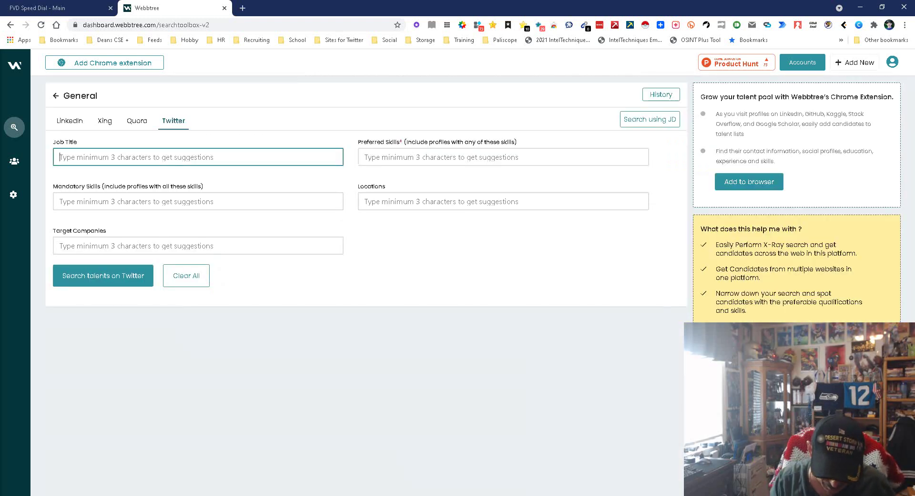
- Search Twitter for job title 'developer' with preferred skill 'python' and review the 87500 candidates
{"action": "type", "text": "Developer"}
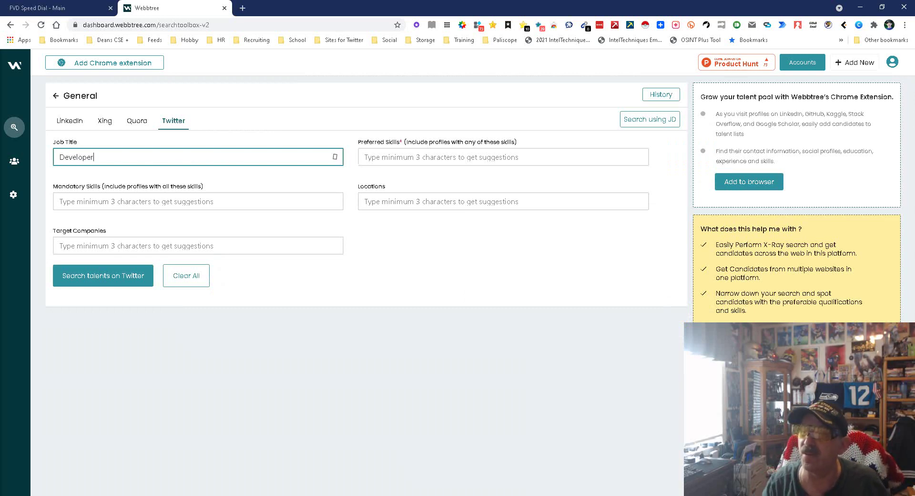
{"action": "key", "text": "Return"}
{"action": "key", "text": "Down"}
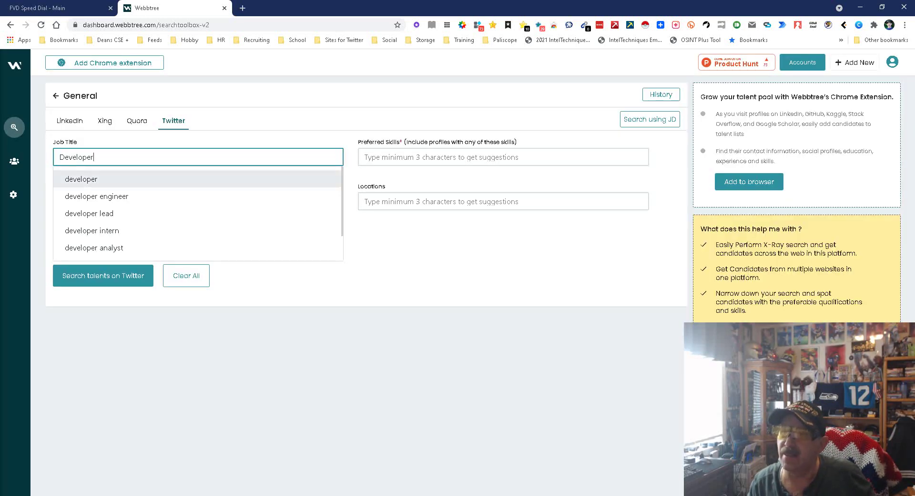
{"action": "key", "text": "Return"}
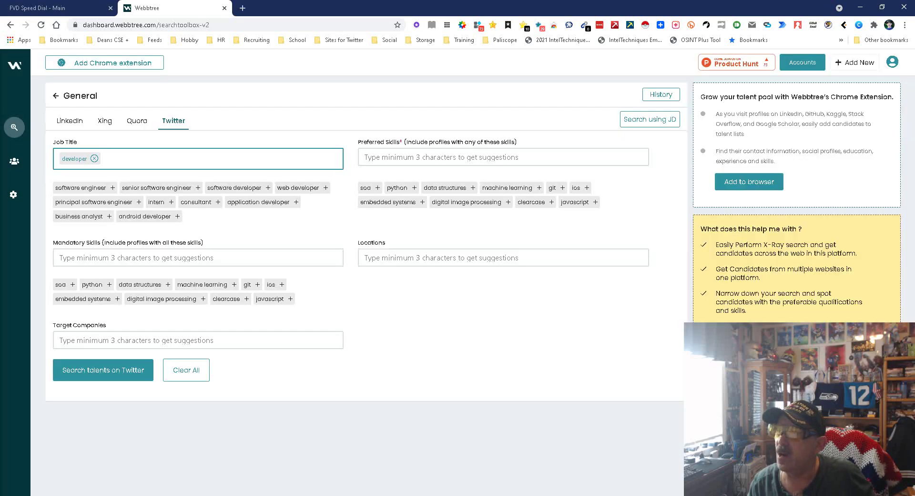
{"action": "left_click", "coordinate": [365, 157]}
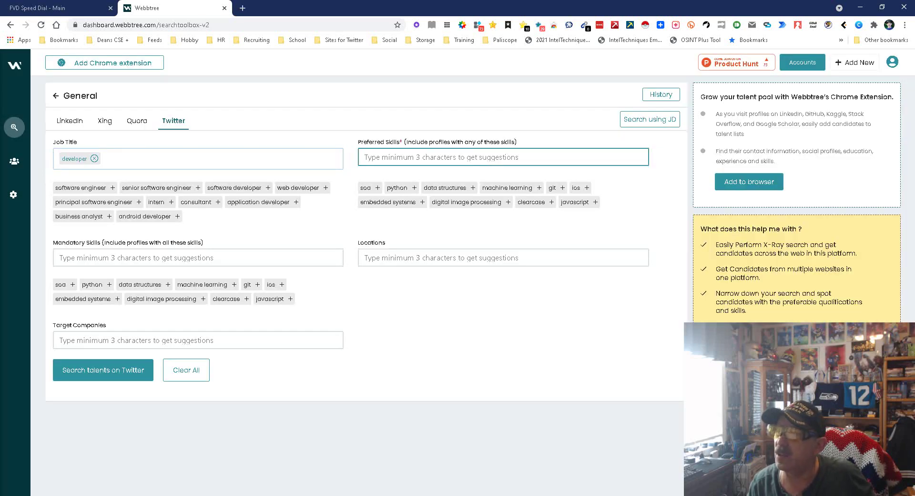
{"action": "left_click", "coordinate": [414, 187]}
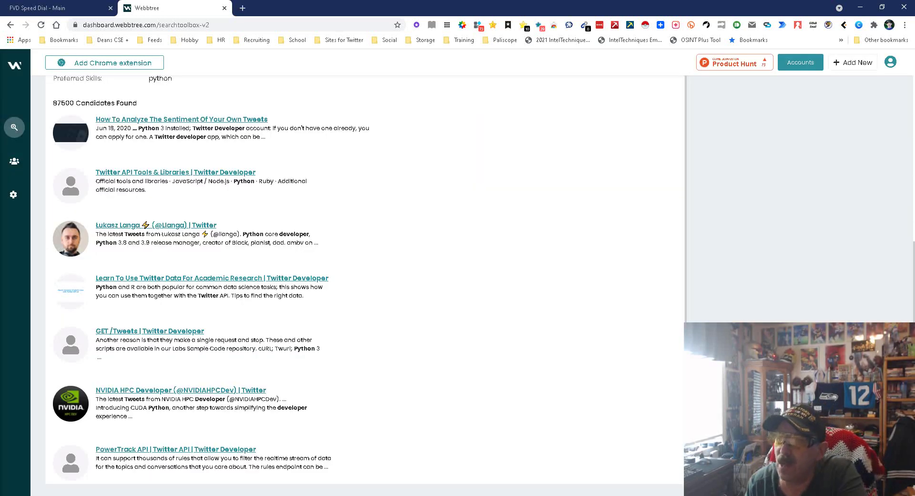
{"action": "scroll", "coordinate": [363, 281], "scroll_direction": "down", "scroll_amount": 4}
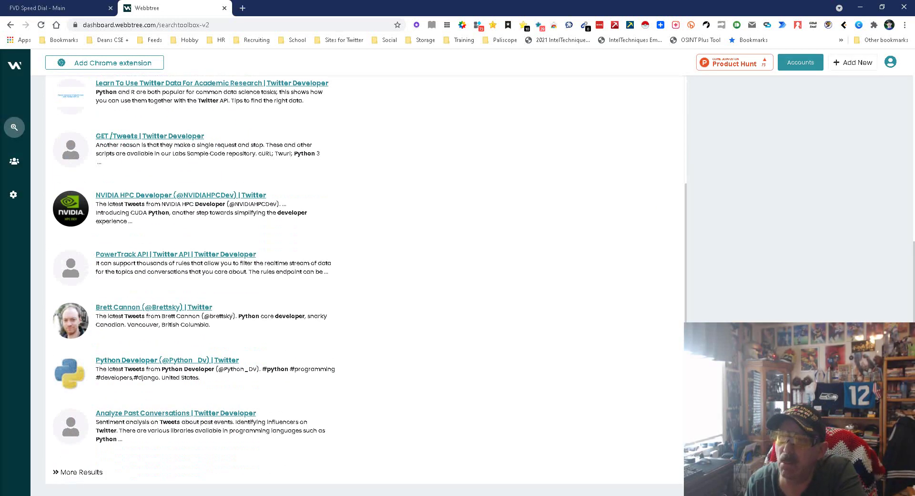
{"action": "scroll", "coordinate": [362, 281], "scroll_direction": "up", "scroll_amount": 4}
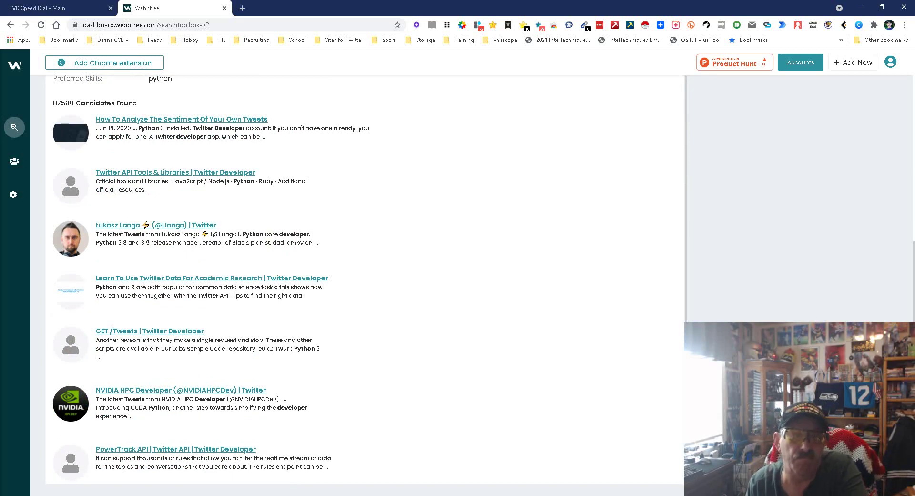
- Return to the Search Toolbox overview and open the Person Search form
{"action": "left_click", "coordinate": [101, 125]}
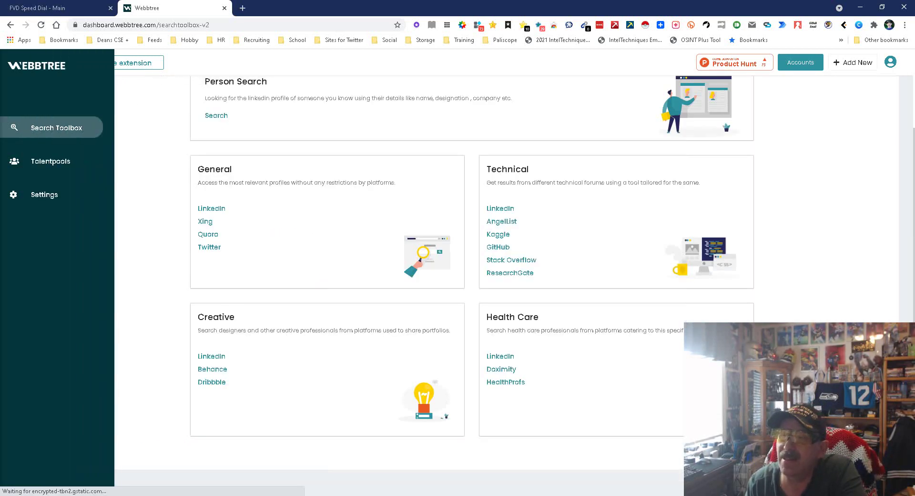
{"action": "scroll", "coordinate": [217, 210], "scroll_direction": "up", "scroll_amount": 2}
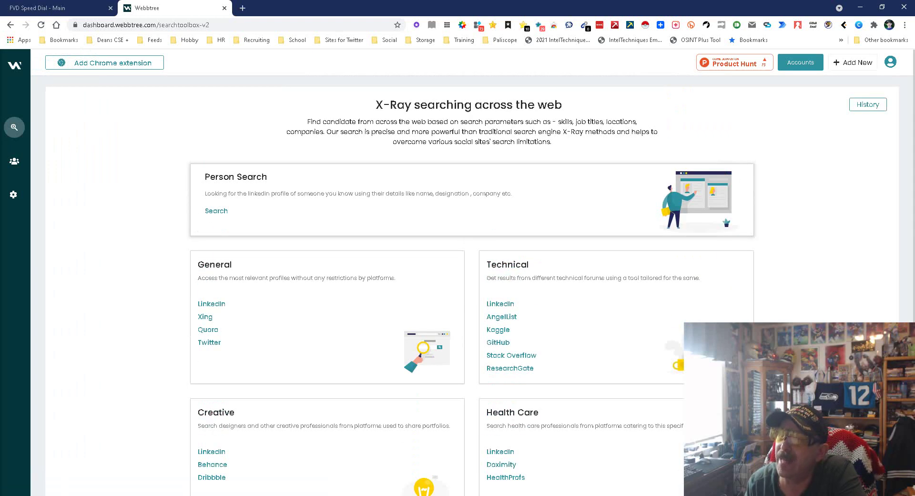
{"action": "left_click", "coordinate": [217, 211]}
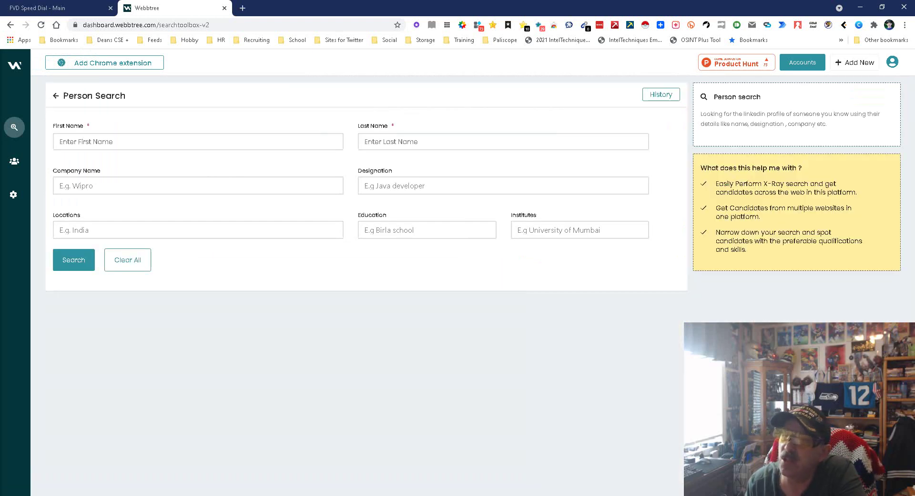
- Search for a person by their first and last name and scroll the 53 results
{"action": "left_click", "coordinate": [60, 142]}
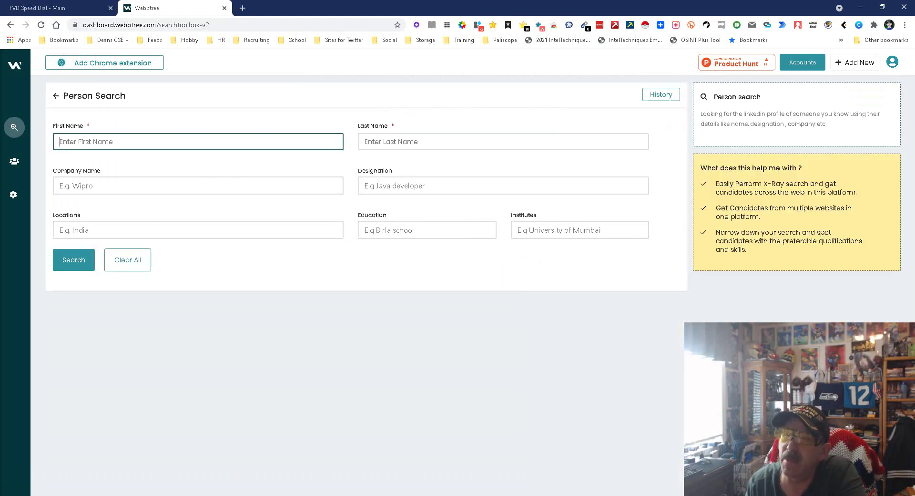
{"action": "left_click", "coordinate": [365, 142]}
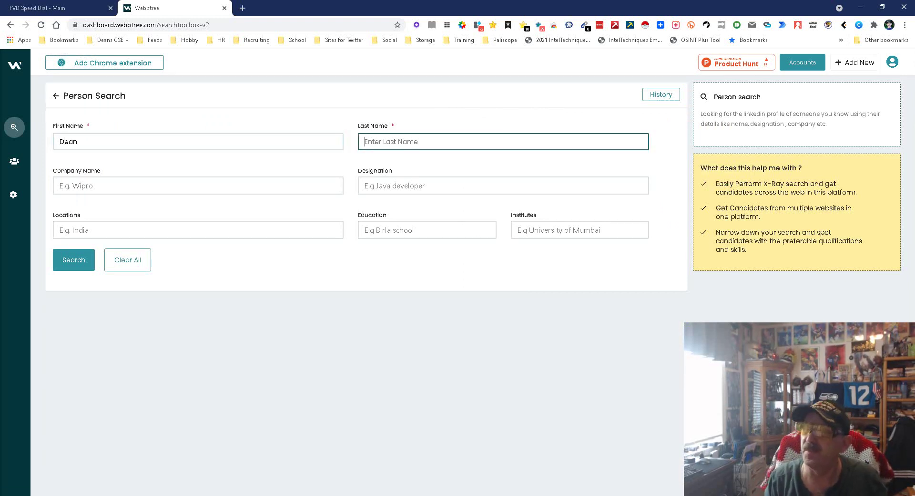
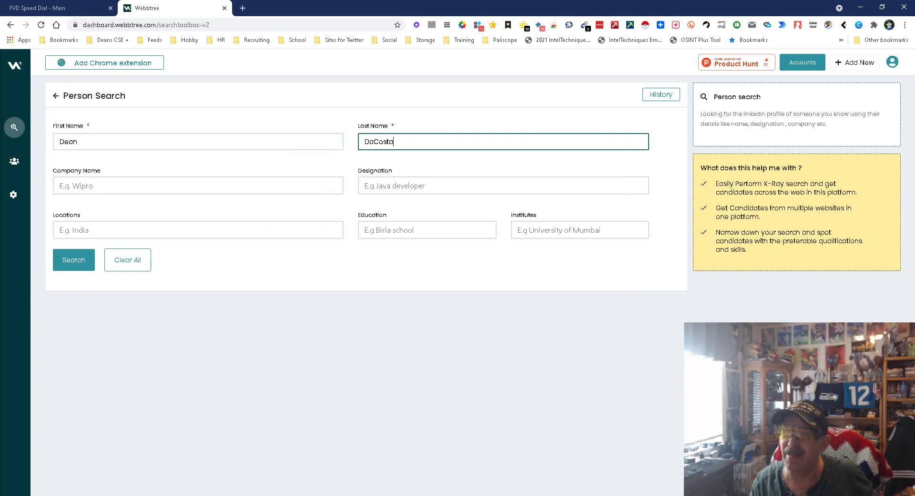
{"action": "left_click", "coordinate": [74, 260]}
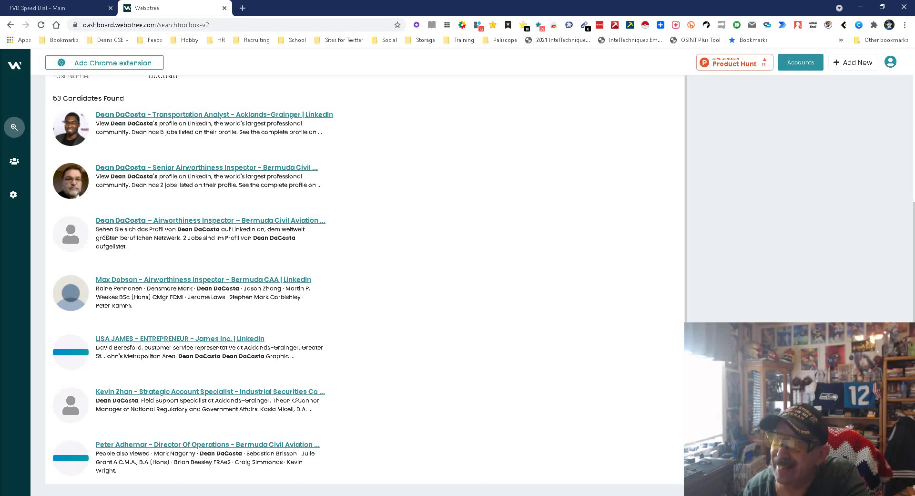
{"action": "scroll", "coordinate": [365, 279], "scroll_direction": "down", "scroll_amount": 4}
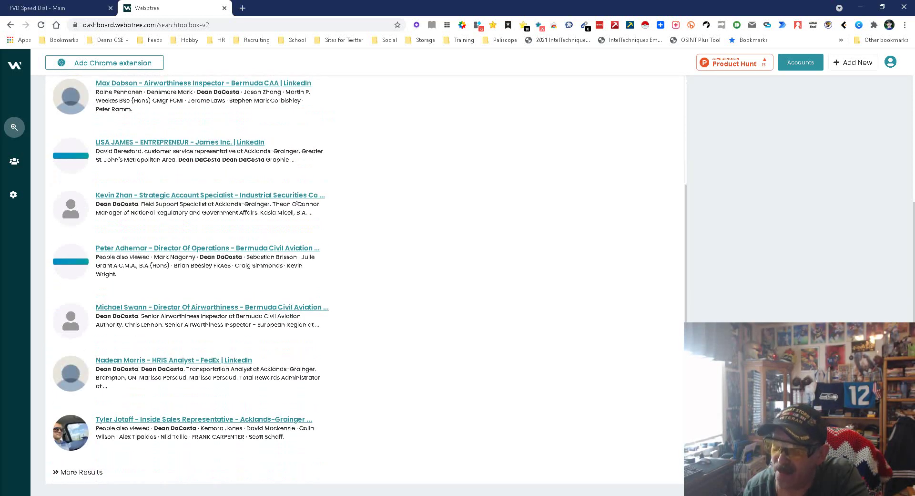
{"action": "scroll", "coordinate": [365, 279], "scroll_direction": "up", "scroll_amount": 4}
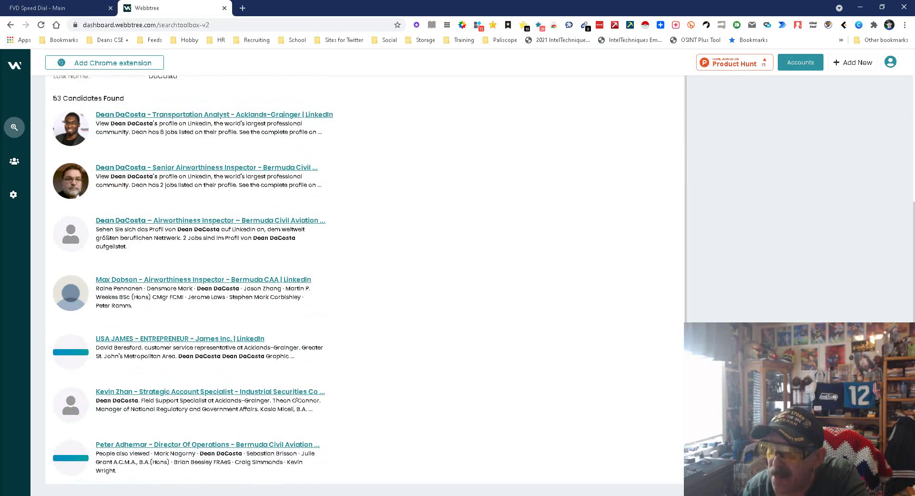
{"action": "scroll", "coordinate": [365, 279], "scroll_direction": "down", "scroll_amount": 4}
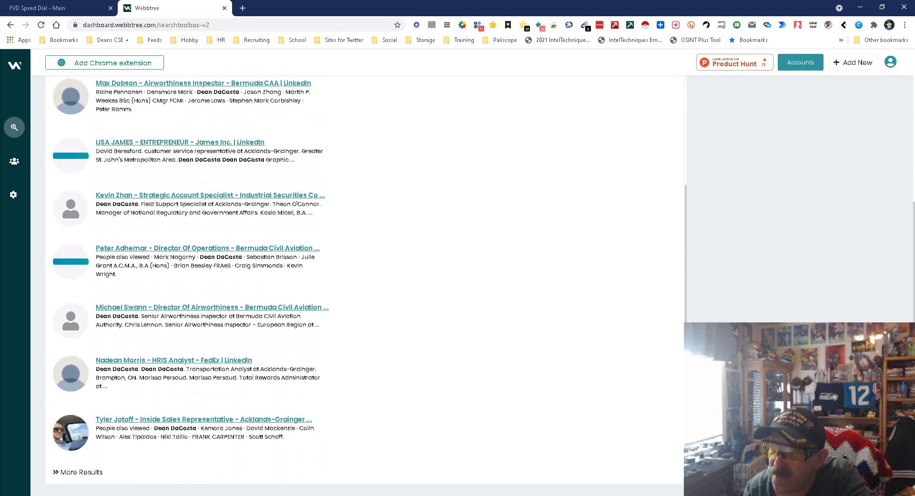
{"action": "scroll", "coordinate": [364, 279], "scroll_direction": "up", "scroll_amount": 9}
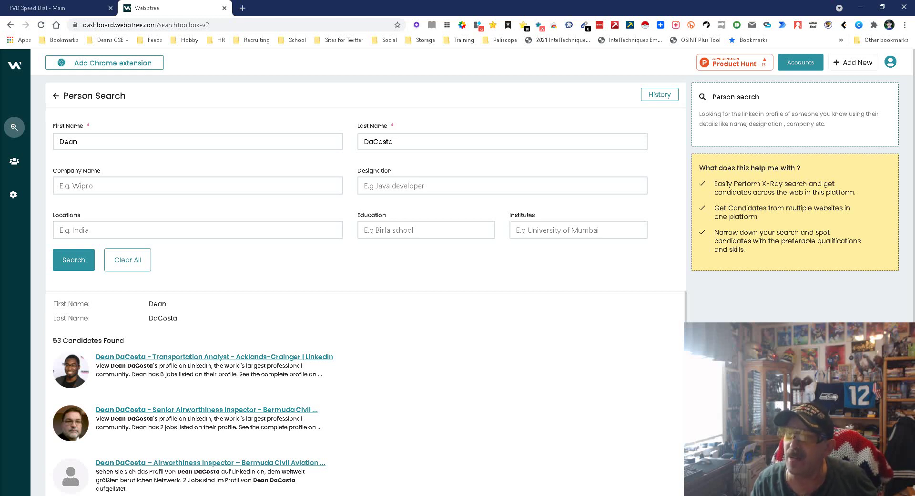
- Filter the person search by the location 'Seattle, Wa'
{"action": "left_click", "coordinate": [198, 229]}
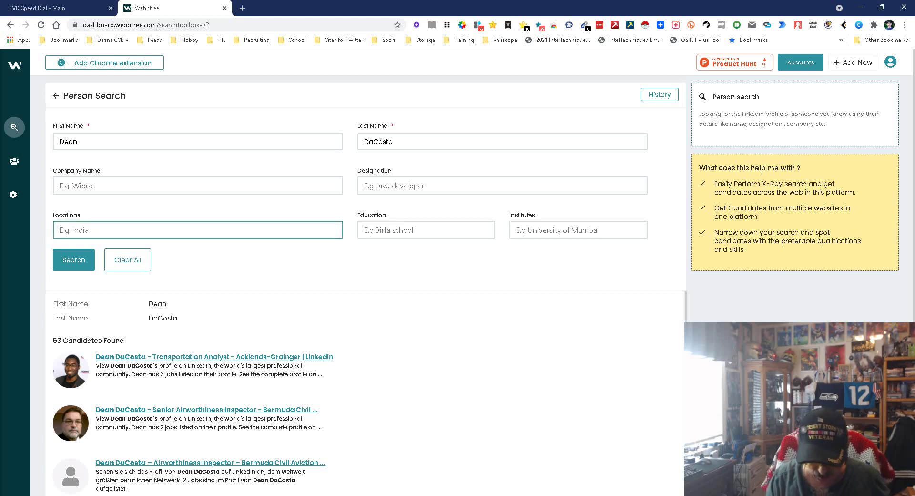
{"action": "type", "text": "Seatt"}
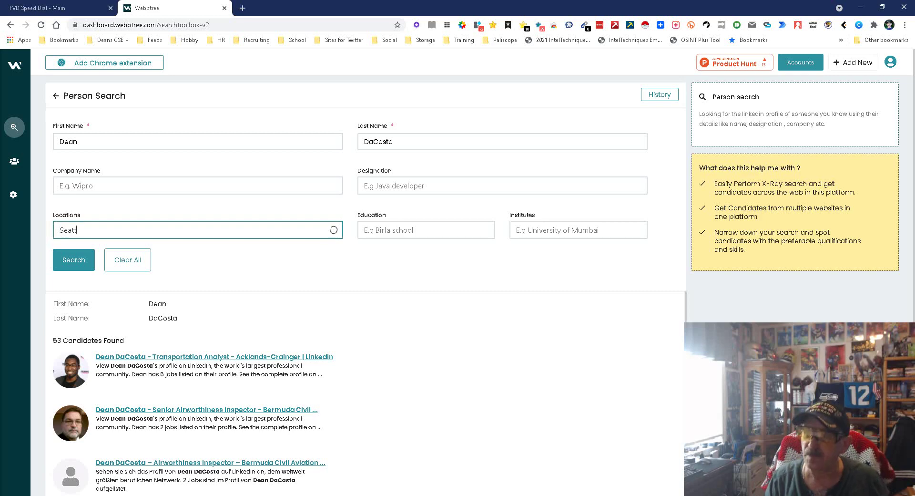
{"action": "type", "text": "le, Wa"}
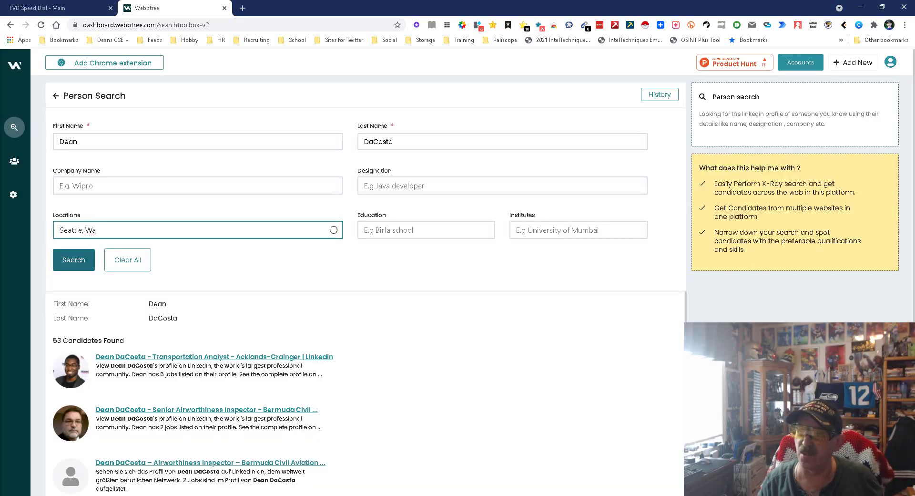
{"action": "key", "text": "Return"}
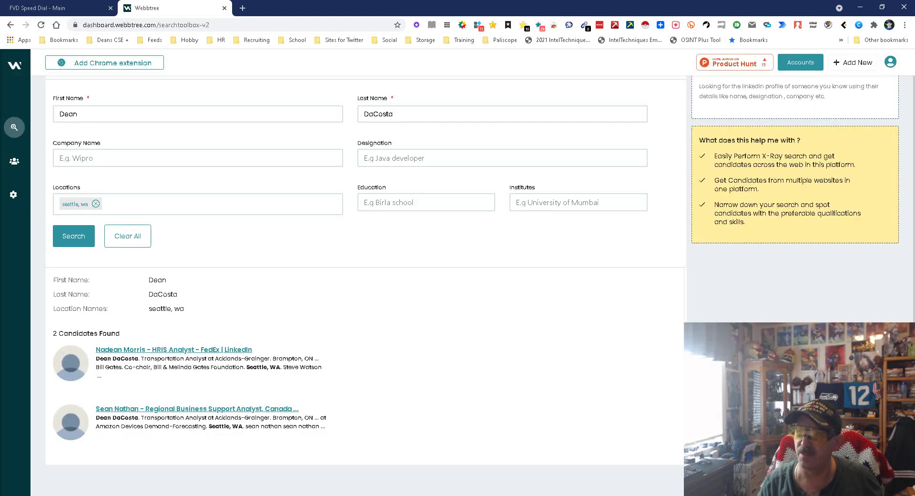
{"action": "scroll", "coordinate": [362, 272], "scroll_direction": "up", "scroll_amount": 1}
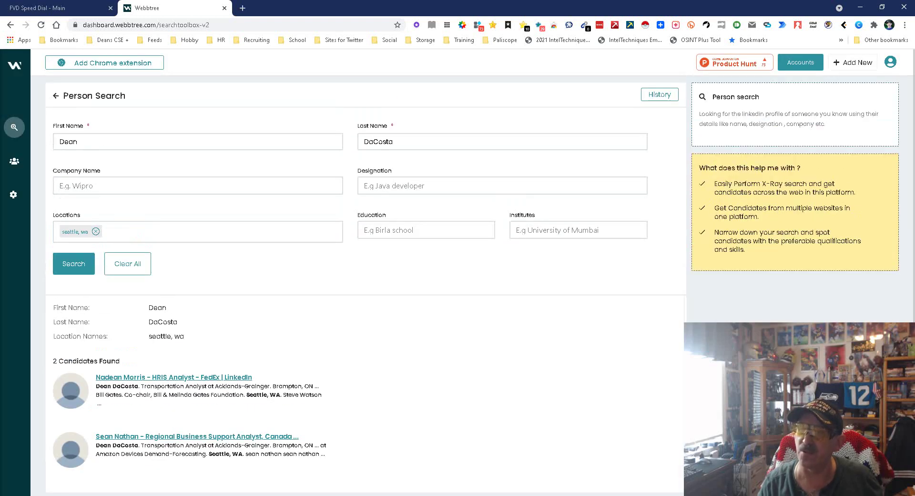
- Replace the location with United States and rerun the search, leaving 1 candidate
{"action": "left_click", "coordinate": [96, 232]}
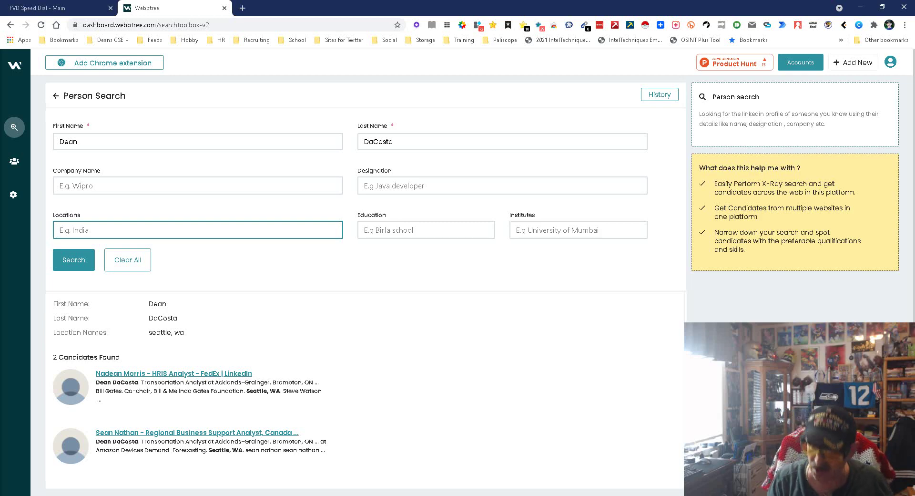
{"action": "type", "text": "Unite"}
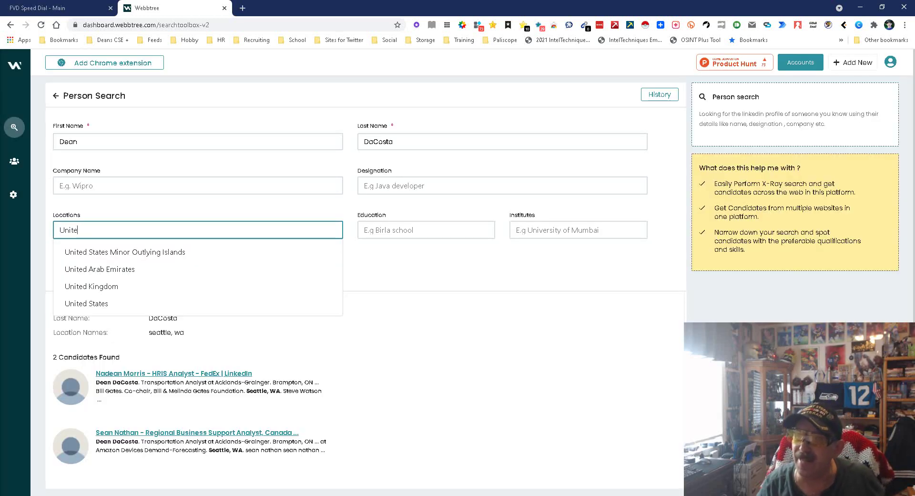
{"action": "key", "text": "Down"}
{"action": "key", "text": "Down"}
{"action": "key", "text": "Down"}
{"action": "key", "text": "Down"}
{"action": "key", "text": "Return"}
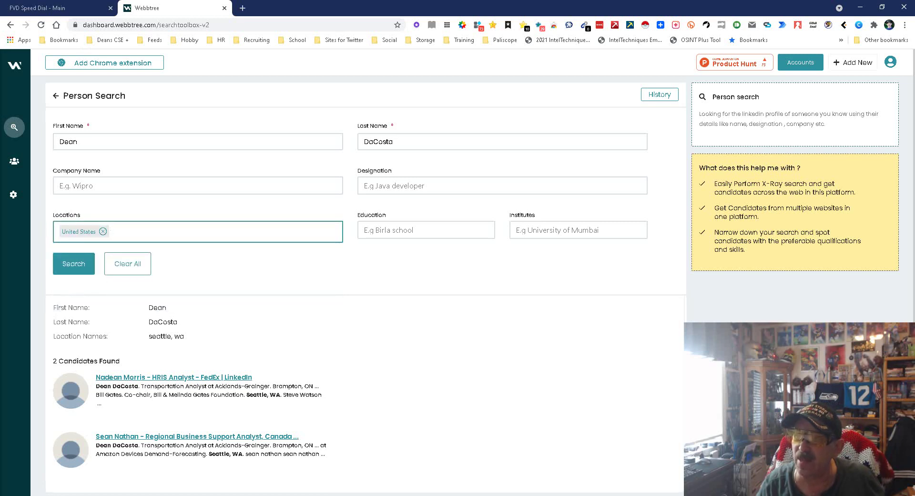
{"action": "key", "text": "Return"}
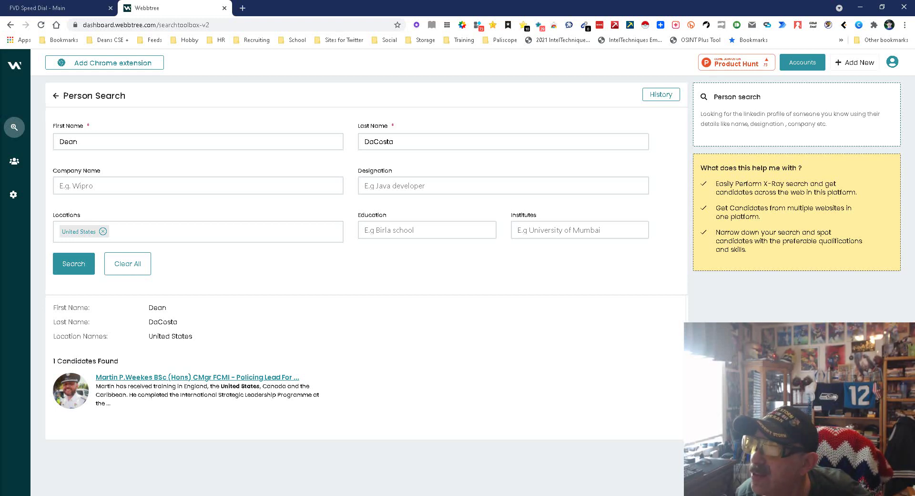
- Rerun the person search with an adjusted last name and browse the 467 candidates
{"action": "left_click", "coordinate": [373, 142]}
{"action": "left_click", "coordinate": [74, 264]}
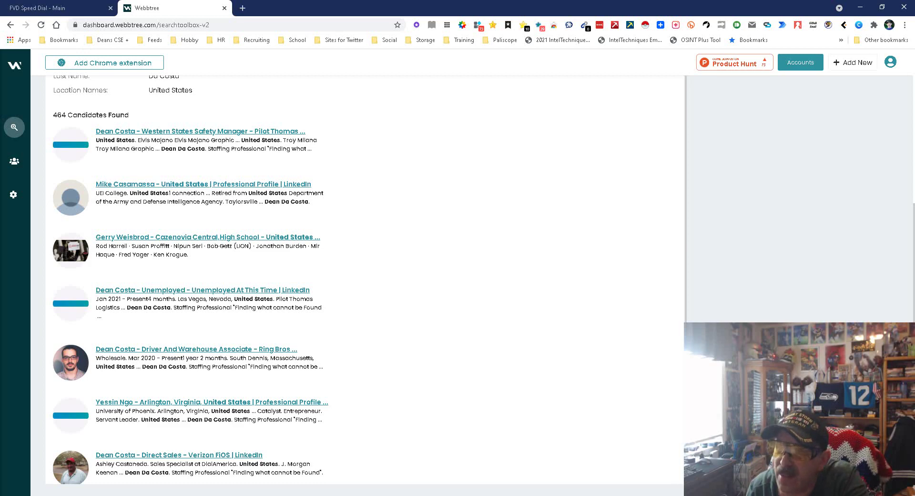
{"action": "scroll", "coordinate": [334, 286], "scroll_direction": "down", "scroll_amount": 5}
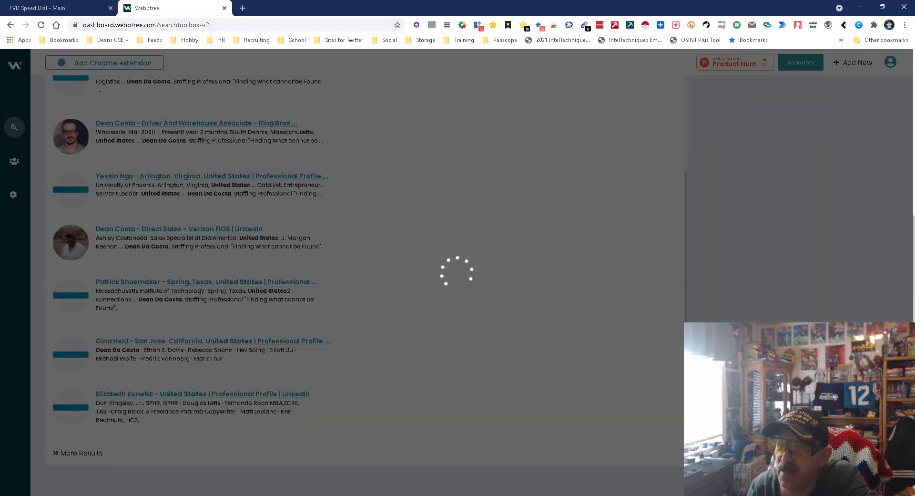
{"action": "scroll", "coordinate": [187, 277], "scroll_direction": "down", "scroll_amount": 10}
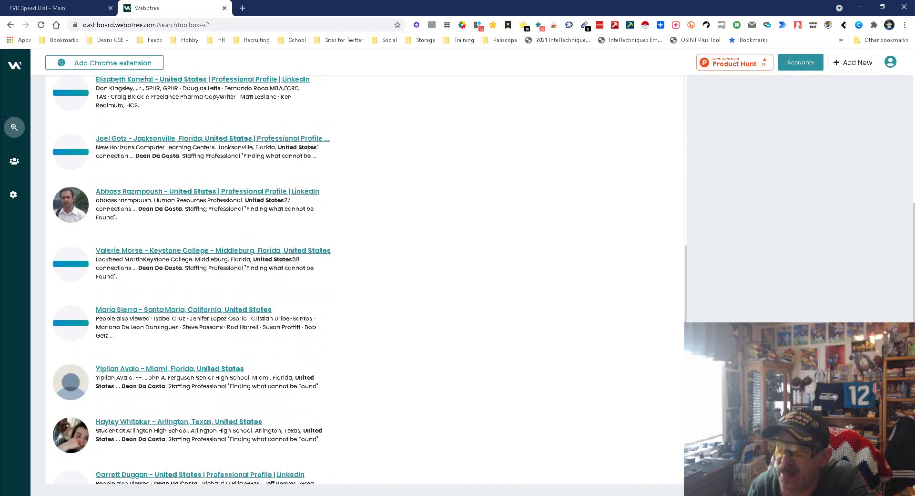
{"action": "scroll", "coordinate": [188, 278], "scroll_direction": "up", "scroll_amount": 10}
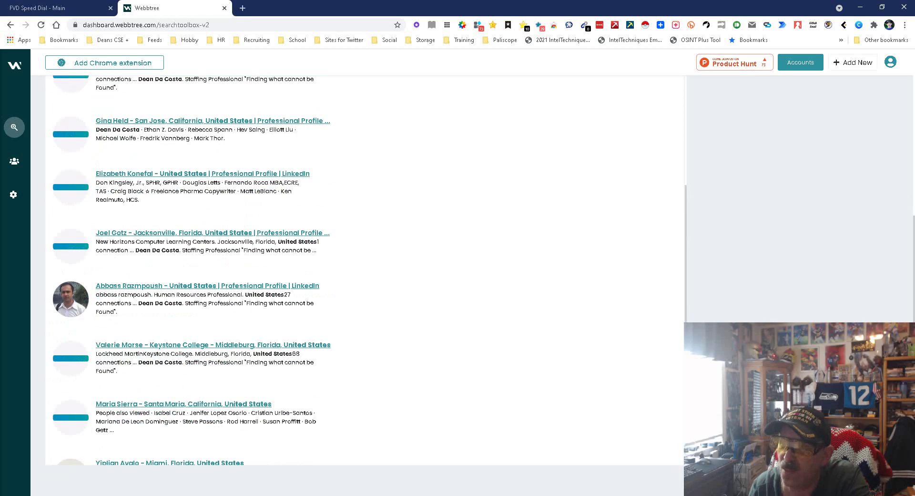
{"action": "scroll", "coordinate": [187, 277], "scroll_direction": "up", "scroll_amount": 5}
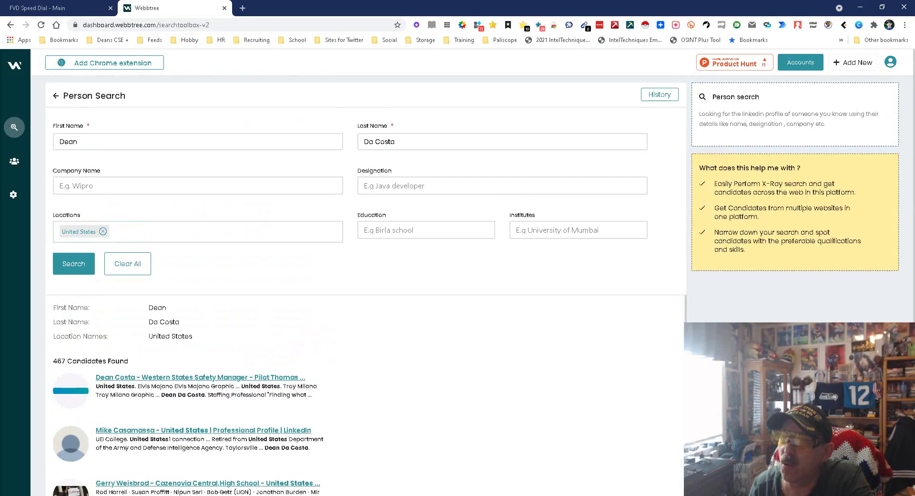
{"action": "left_click", "coordinate": [198, 185]}
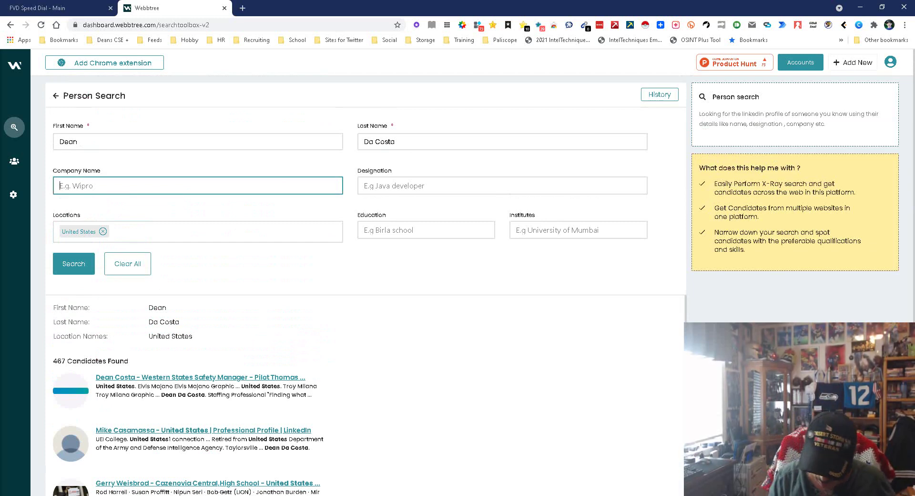
- Filter by company Lockheed Martin Corporation and remove the United States location
{"action": "type", "text": "Lockheed"}
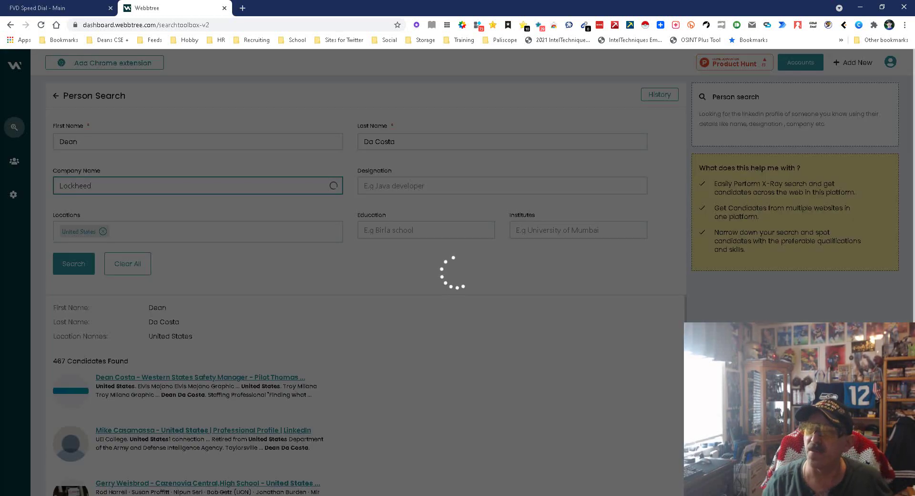
{"action": "key", "text": "Return"}
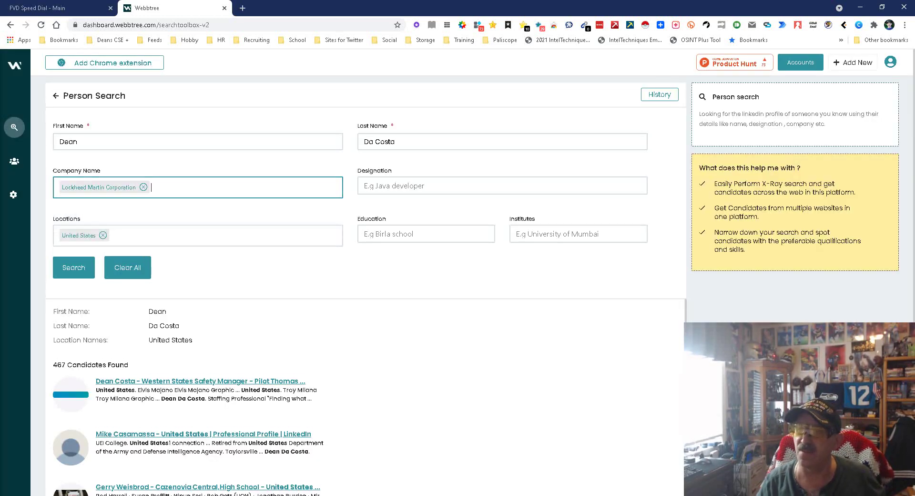
{"action": "key", "text": "Return"}
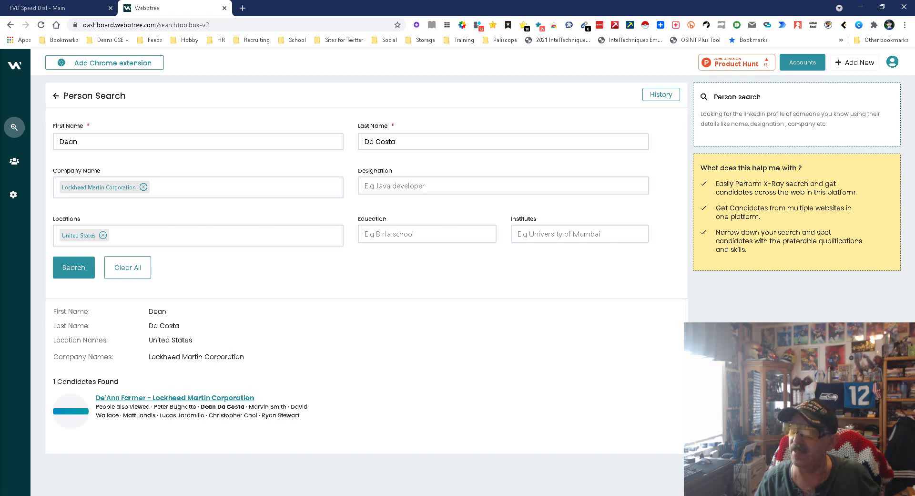
{"action": "left_click", "coordinate": [103, 235]}
{"action": "left_click", "coordinate": [74, 265]}
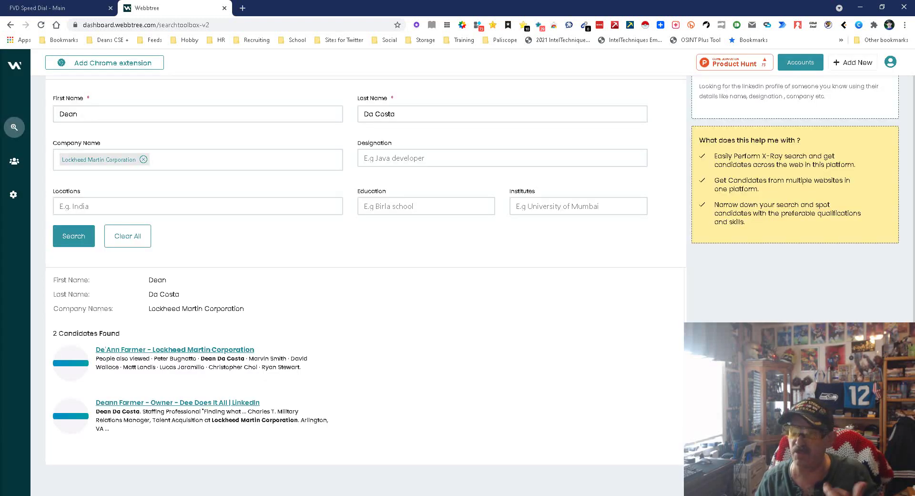
- Join the last name into one word and rerun the person search
{"action": "left_click", "coordinate": [375, 114]}
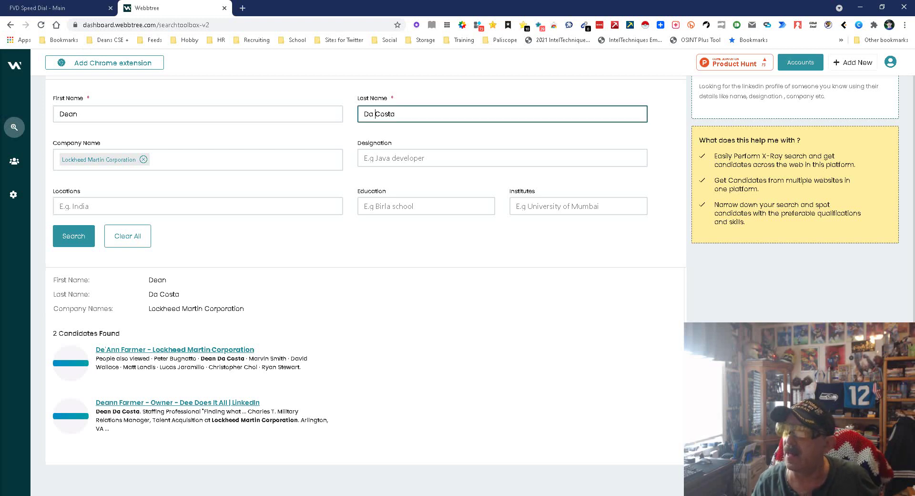
{"action": "key", "text": "BackSpace"}
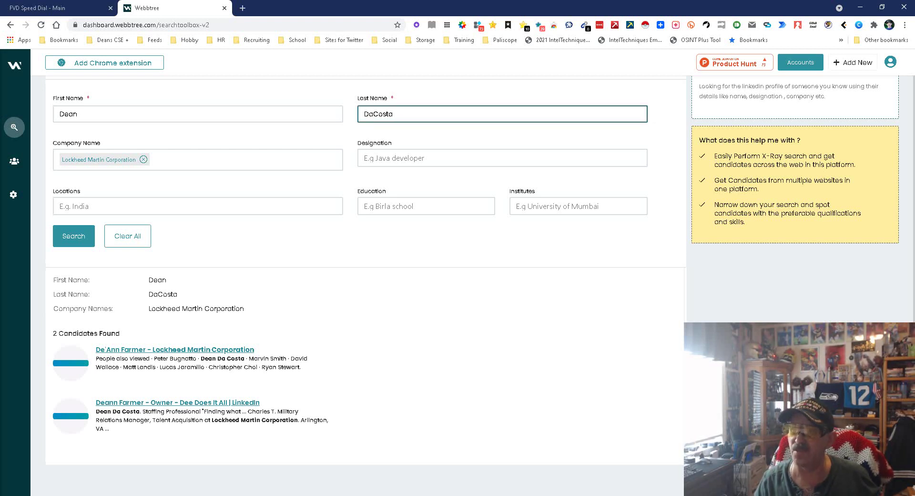
{"action": "left_click", "coordinate": [74, 236]}
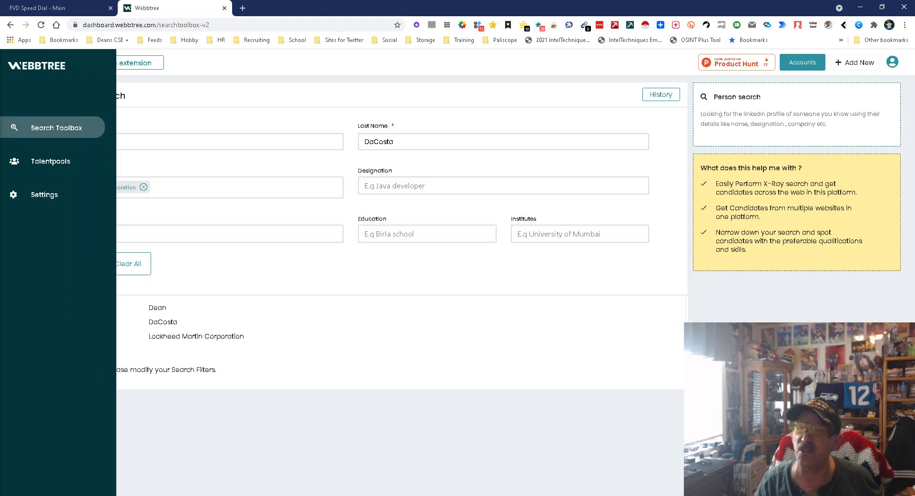
- Go back to the Search Toolbox and open the General LinkedIn talent search
{"action": "left_click", "coordinate": [48, 127]}
{"action": "scroll", "coordinate": [210, 277], "scroll_direction": "down", "scroll_amount": 1}
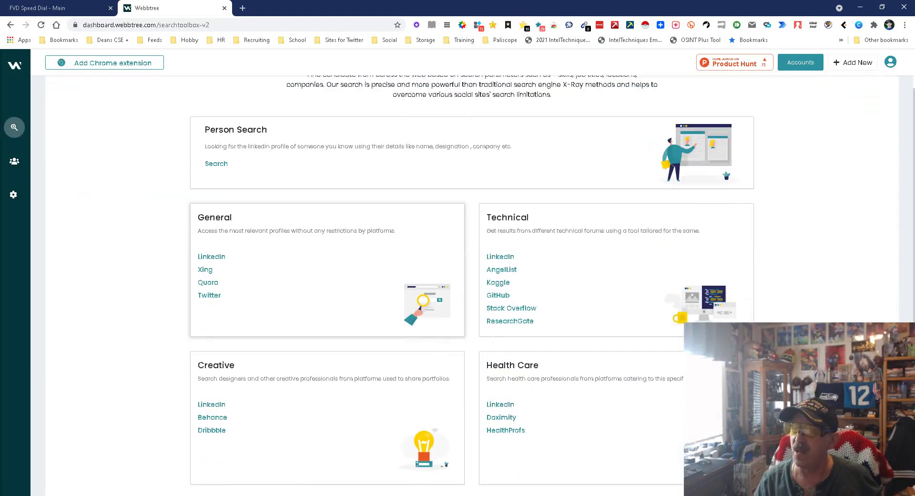
{"action": "left_click", "coordinate": [212, 256]}
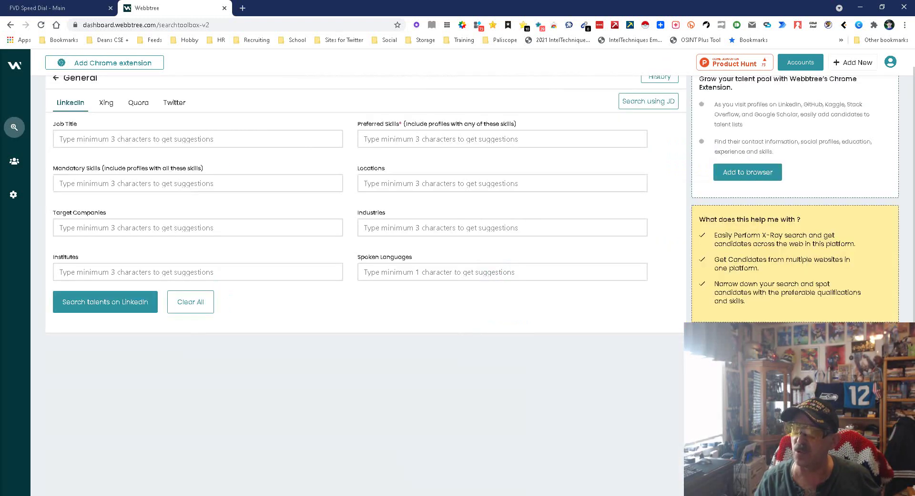
- Search LinkedIn for job title 'developer' with preferred skill 'python', finding 9530000 candidates
{"action": "left_click", "coordinate": [60, 139]}
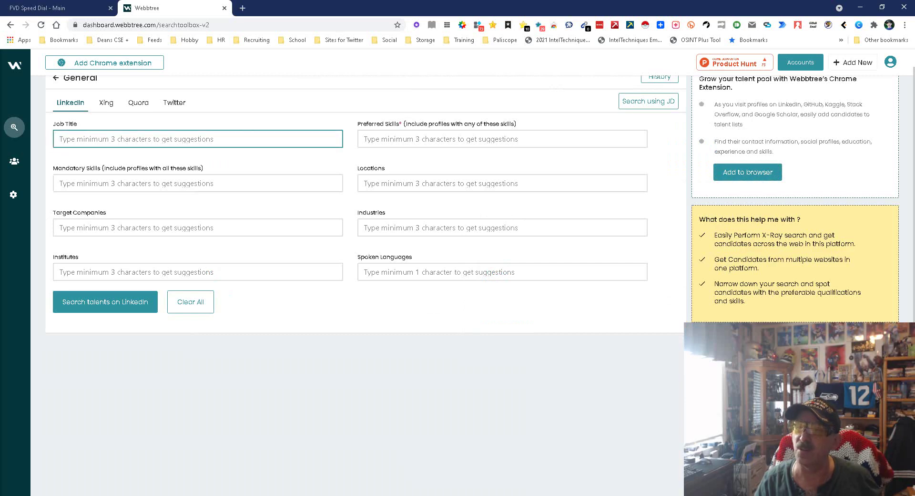
{"action": "type", "text": "Deve"}
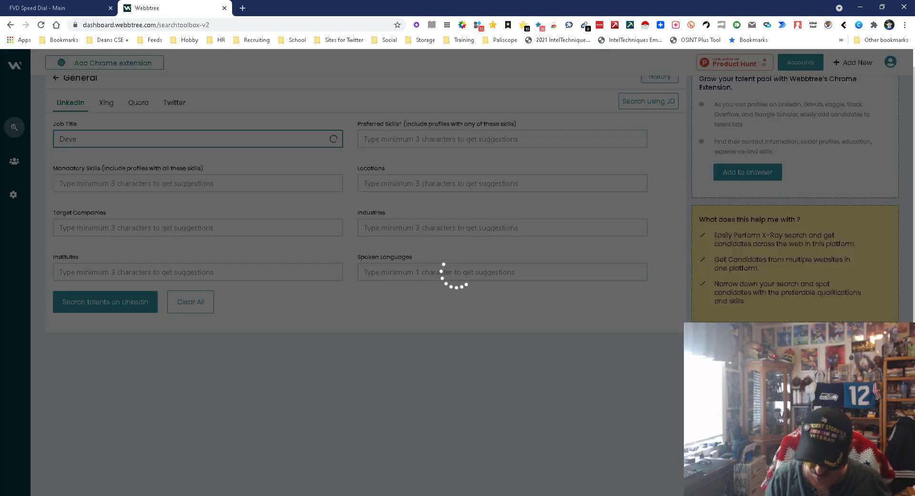
{"action": "type", "text": "loper"}
{"action": "key", "text": "Down"}
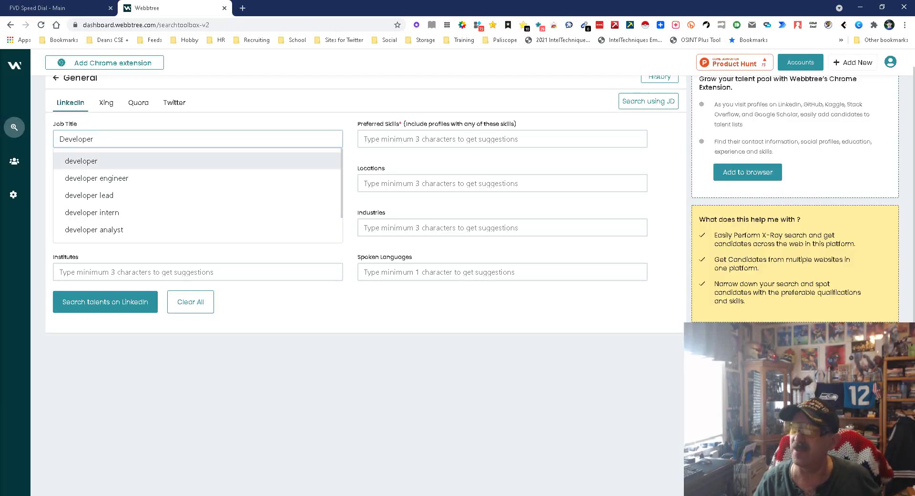
{"action": "key", "text": "Return"}
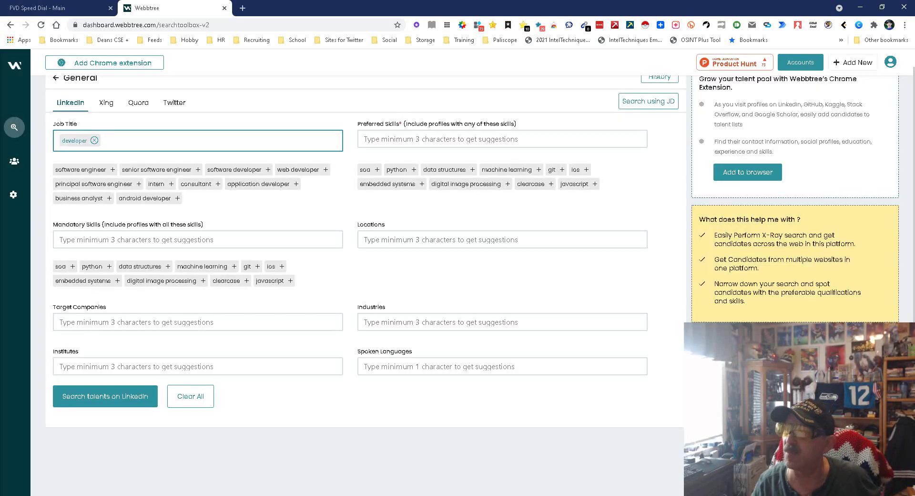
{"action": "left_click", "coordinate": [414, 169]}
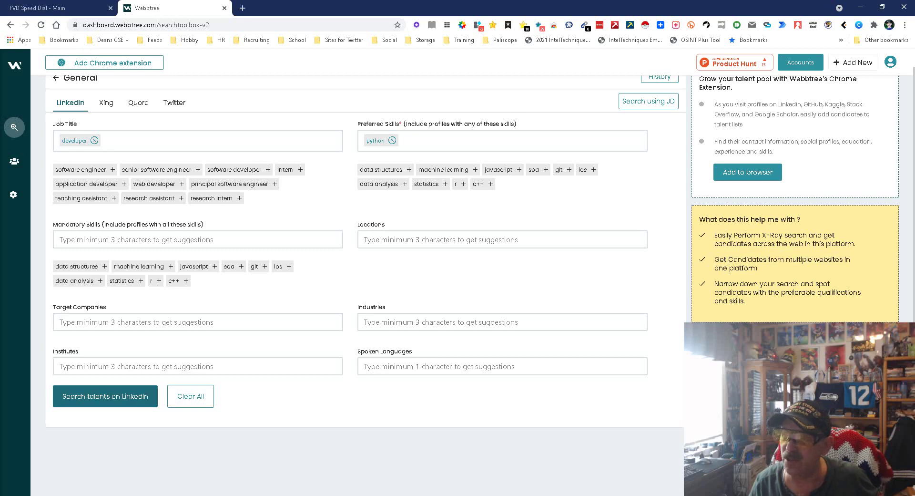
{"action": "left_click", "coordinate": [105, 396]}
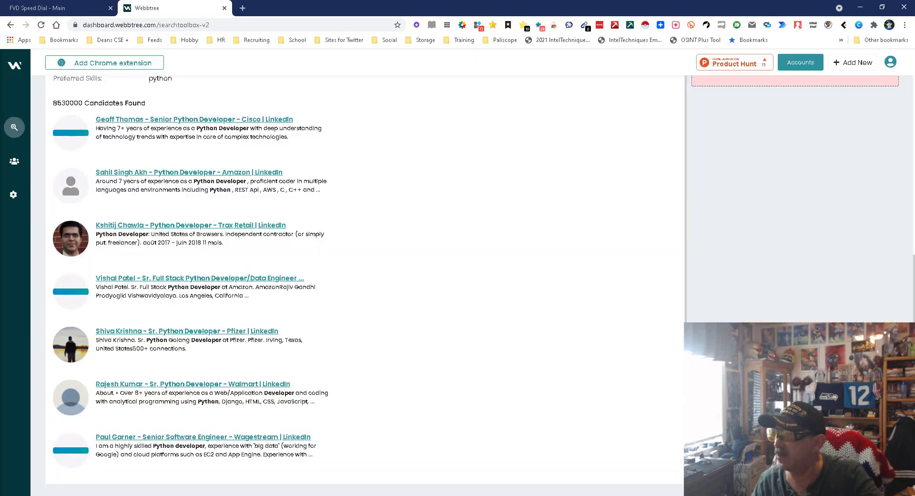
{"action": "scroll", "coordinate": [362, 277], "scroll_direction": "up", "scroll_amount": 8}
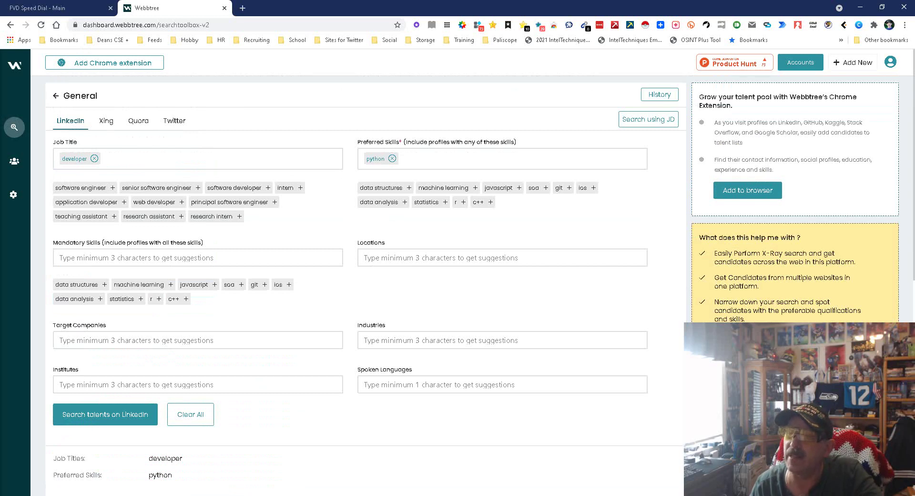
- Run the same developer and python search on Xing, then on Quora
{"action": "left_click", "coordinate": [105, 121]}
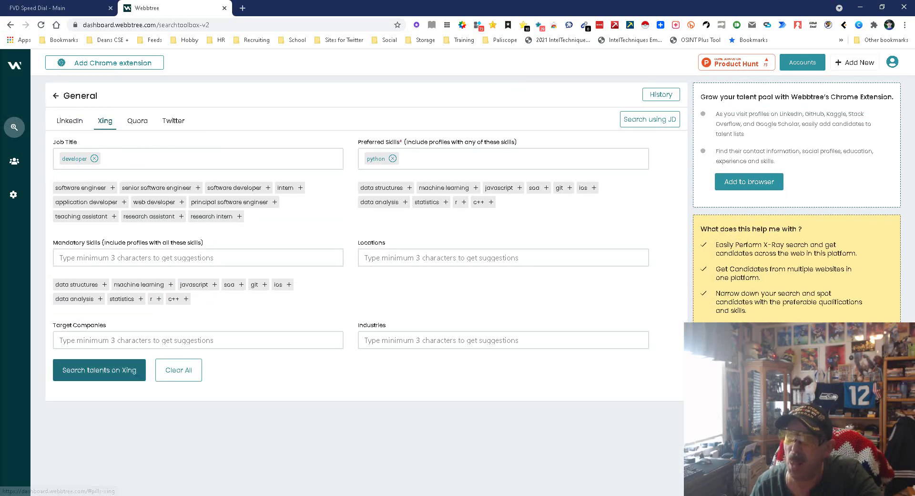
{"action": "left_click", "coordinate": [99, 370]}
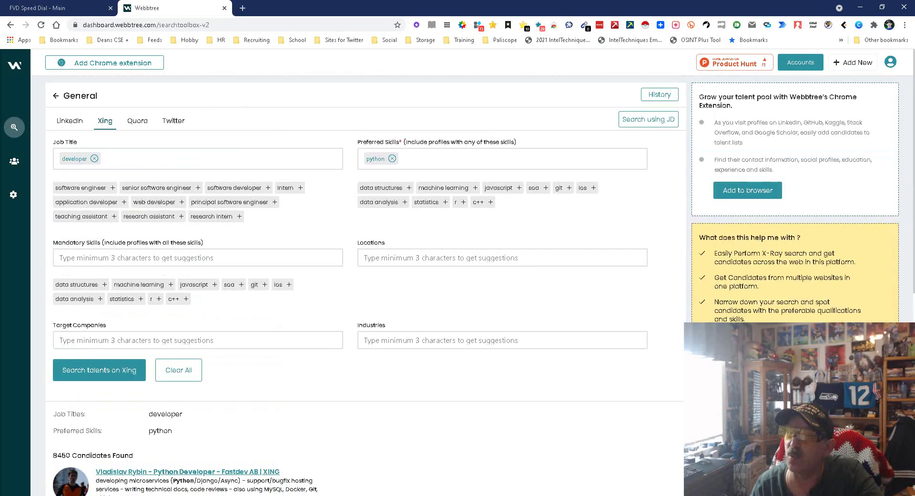
{"action": "left_click", "coordinate": [137, 121]}
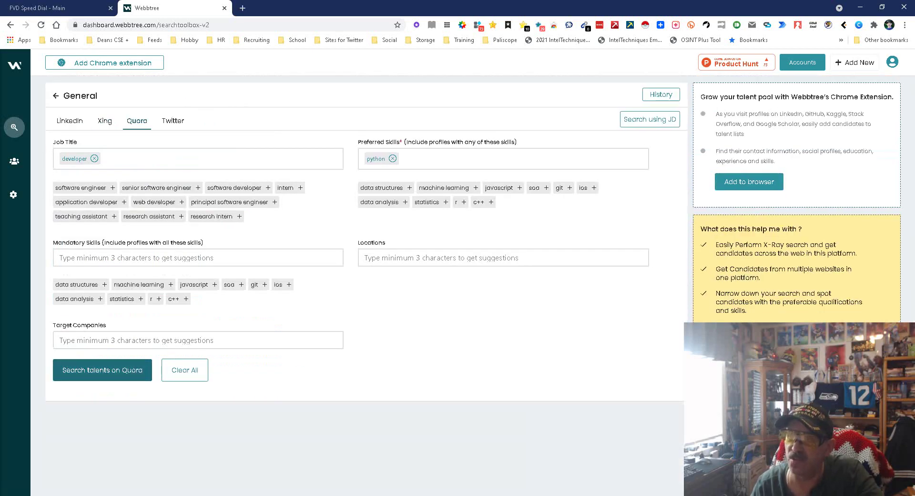
{"action": "left_click", "coordinate": [102, 370]}
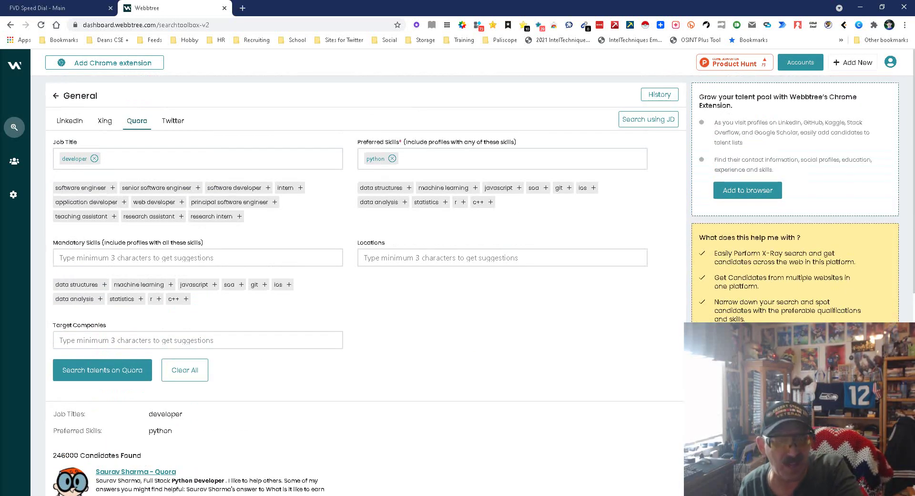
- Leave the Quora search for the Search Toolbox overview and start a new Person Search
{"action": "left_click", "coordinate": [57, 127]}
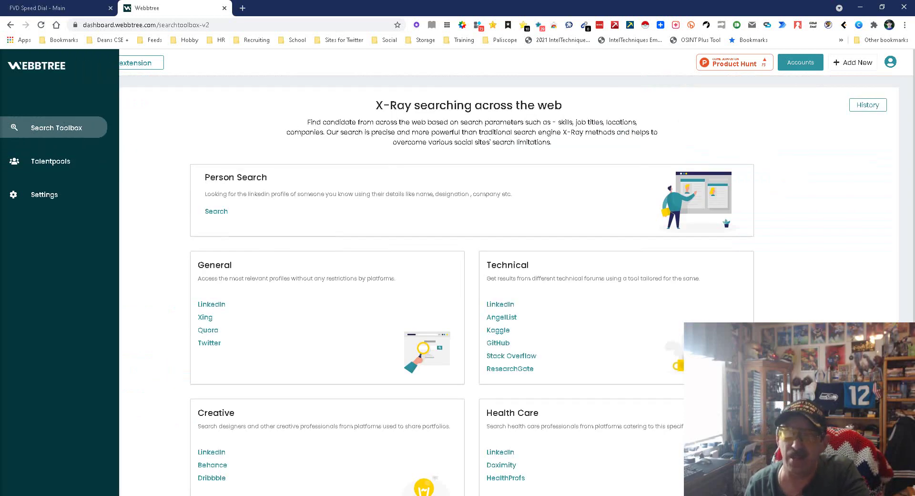
{"action": "scroll", "coordinate": [477, 267], "scroll_direction": "down", "scroll_amount": 1}
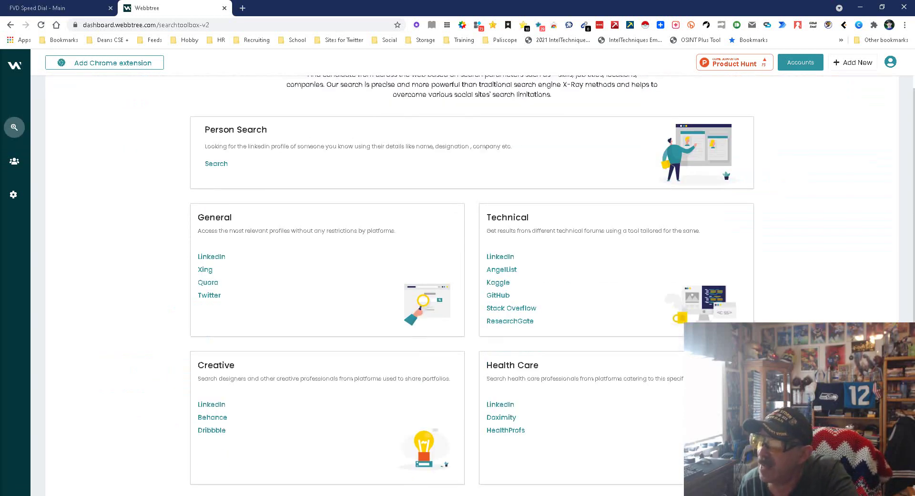
{"action": "scroll", "coordinate": [472, 276], "scroll_direction": "down", "scroll_amount": 1}
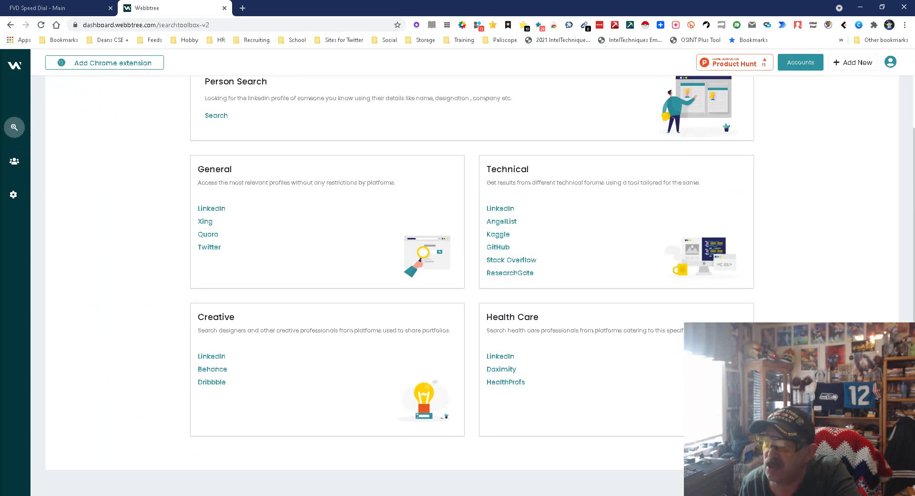
{"action": "scroll", "coordinate": [472, 277], "scroll_direction": "up", "scroll_amount": 2}
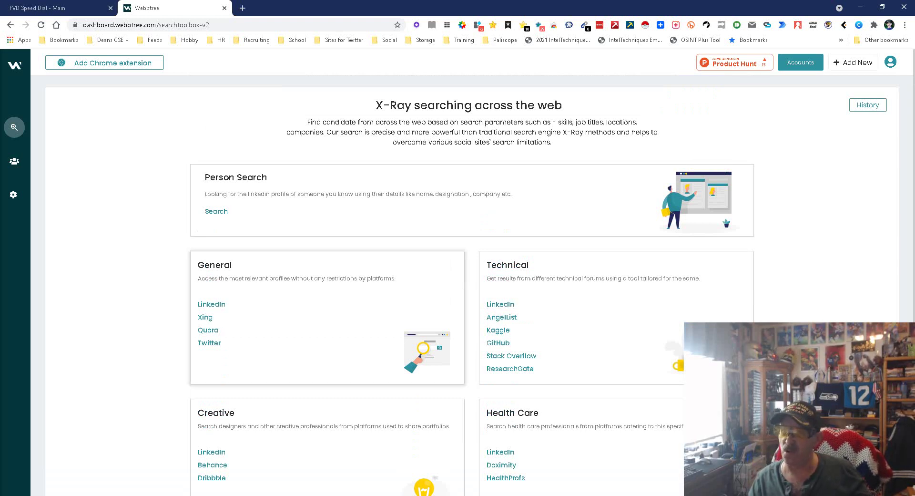
{"action": "left_click", "coordinate": [216, 211]}
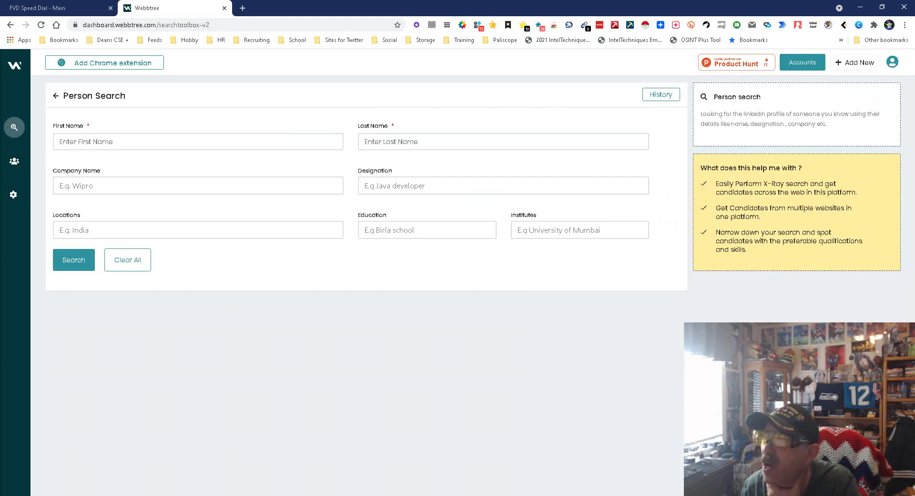
- Enter Developer as the designation for the person search
{"action": "left_click", "coordinate": [503, 186]}
{"action": "type", "text": "Developer"}
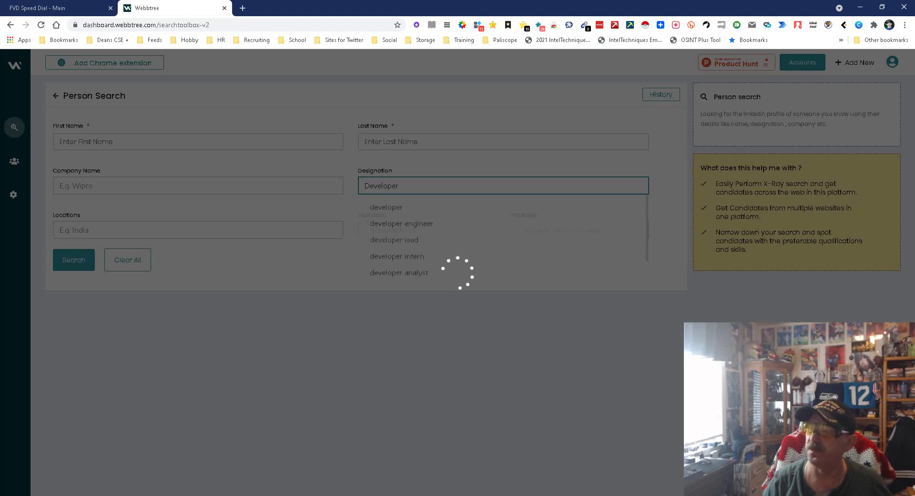
{"action": "key", "text": "Return"}
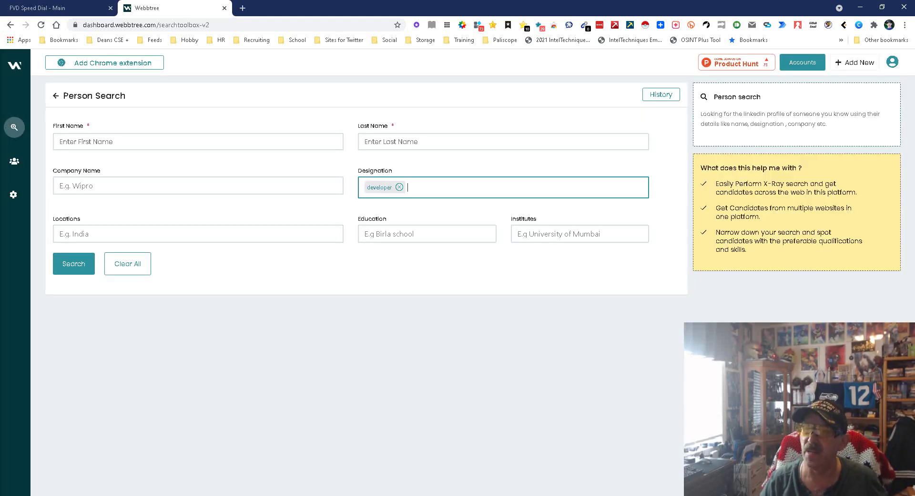
- Add United States as the location, then return to the X-Ray search overview
{"action": "left_click", "coordinate": [76, 234]}
{"action": "type", "text": "United"}
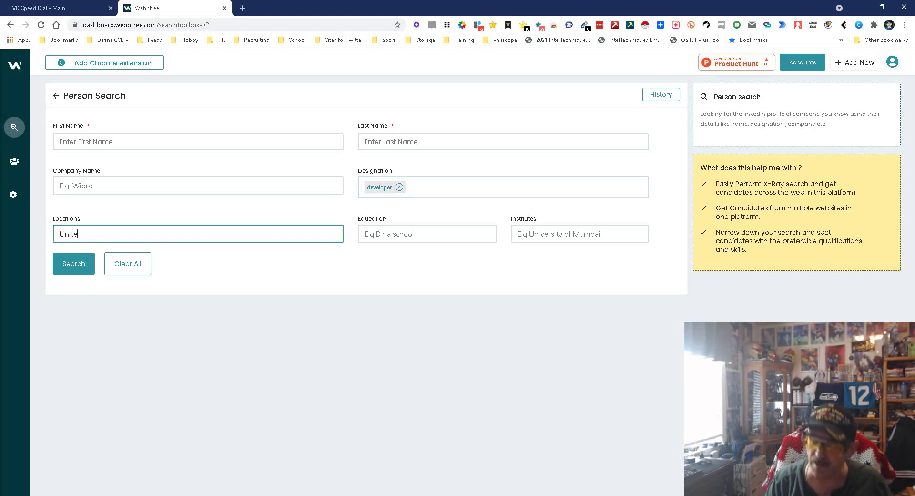
{"action": "key", "text": "Down"}
{"action": "key", "text": "Down"}
{"action": "key", "text": "Down"}
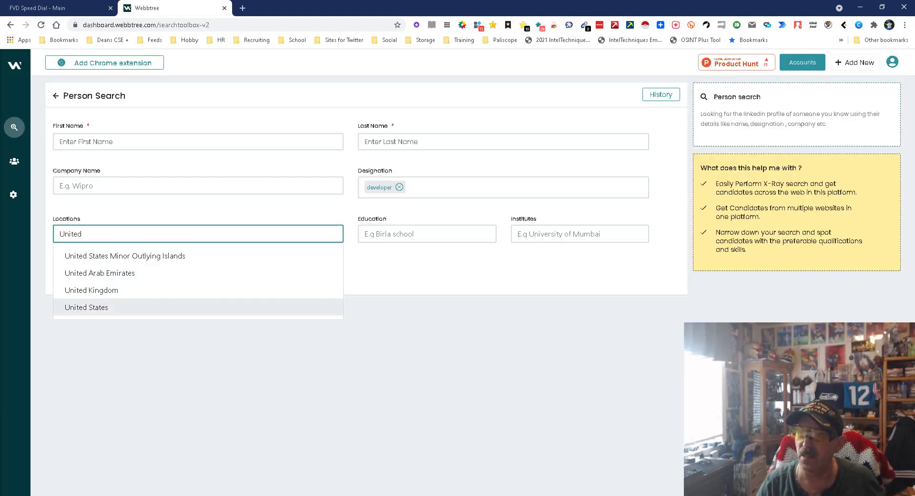
{"action": "key", "text": "Return"}
{"action": "key", "text": "Return"}
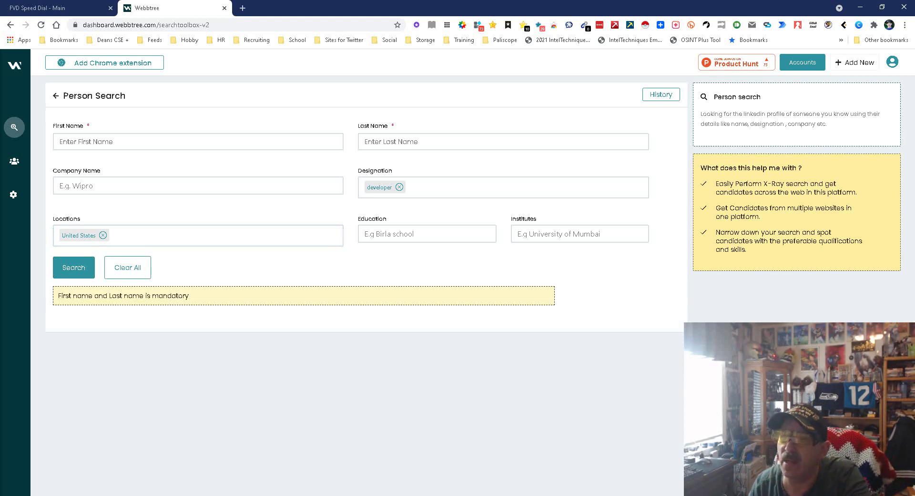
{"action": "left_click", "coordinate": [38, 70]}
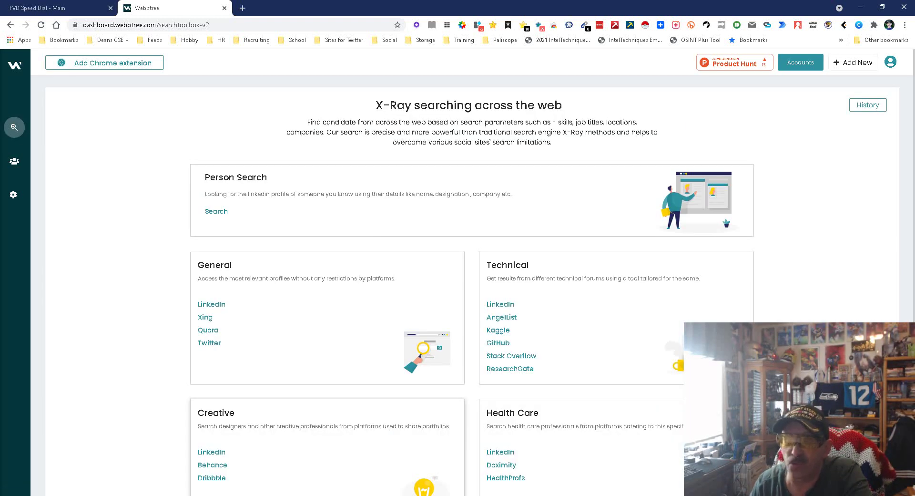
- Check My Talentpools, then open the Webbtree Chrome extension's store page from the search overview
{"action": "left_click", "coordinate": [15, 160]}
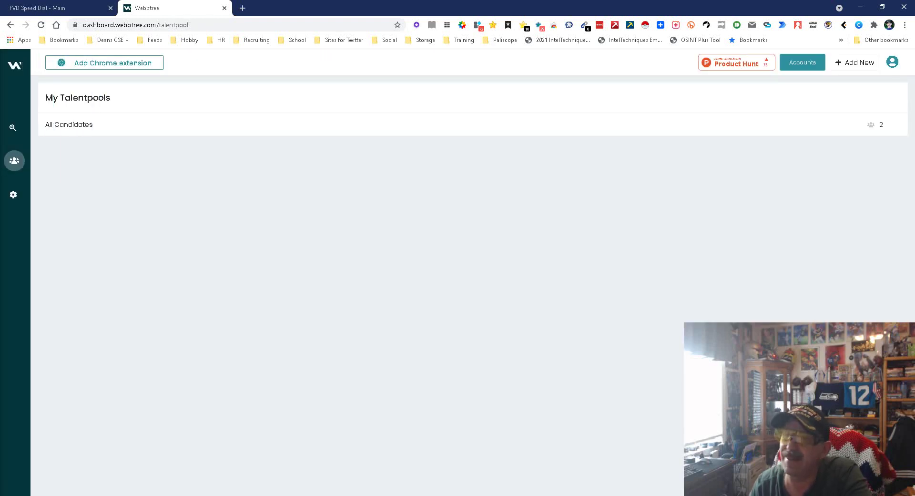
{"action": "left_click", "coordinate": [29, 125]}
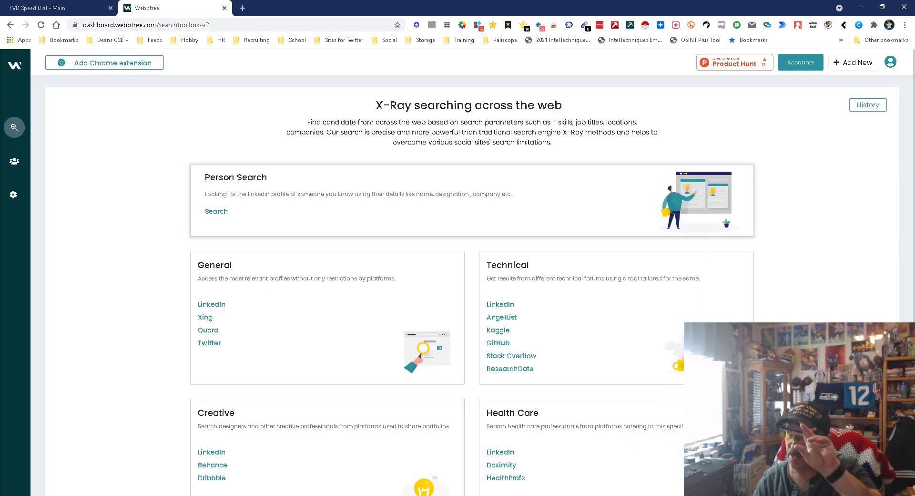
{"action": "left_click", "coordinate": [105, 62]}
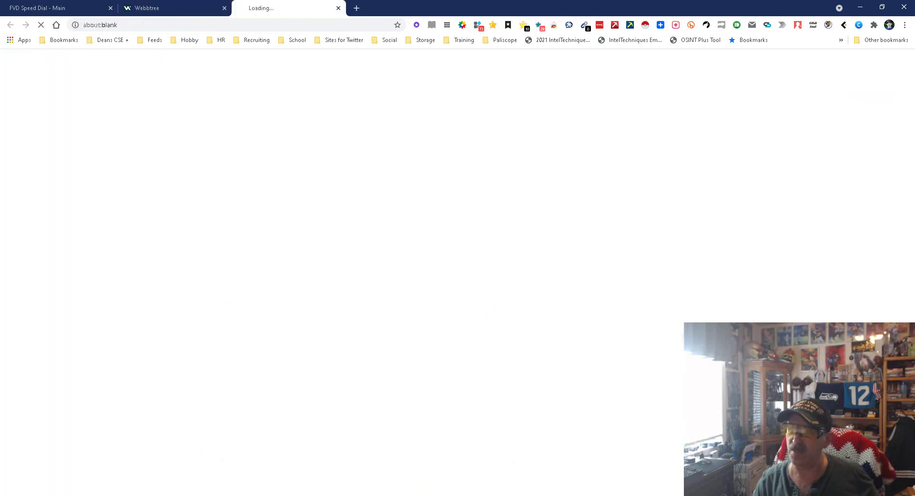
- Scroll through the Webbtree extension's Chrome Web Store overview, then switch back to the Webbtree tab
{"action": "scroll", "coordinate": [458, 287], "scroll_direction": "down", "scroll_amount": 5}
{"action": "scroll", "coordinate": [458, 287], "scroll_direction": "down", "scroll_amount": 4}
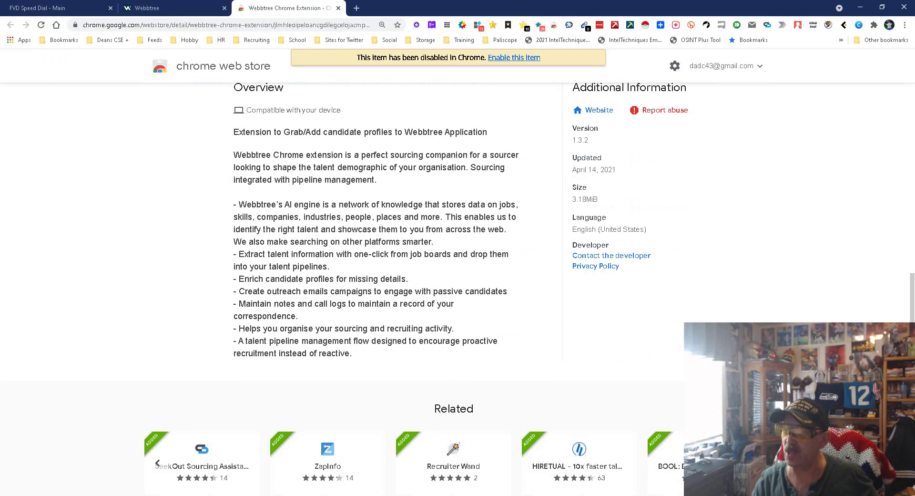
{"action": "scroll", "coordinate": [458, 286], "scroll_direction": "up", "scroll_amount": 2}
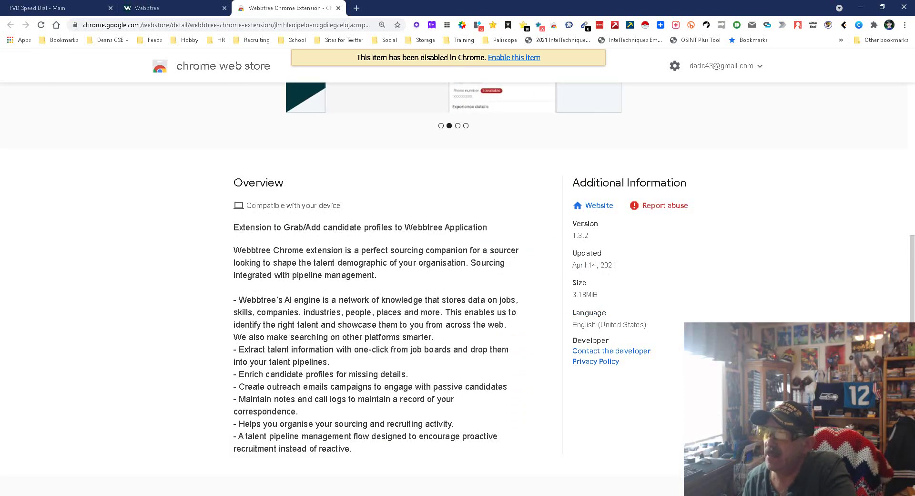
{"action": "scroll", "coordinate": [417, 289], "scroll_direction": "down", "scroll_amount": 2}
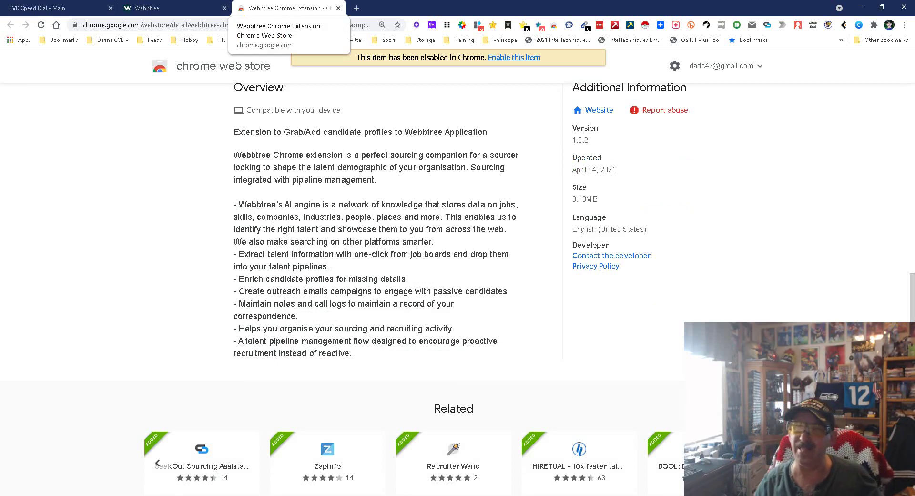
{"action": "left_click", "coordinate": [171, 8]}
{"action": "mouse_move", "coordinate": [14, 162]}
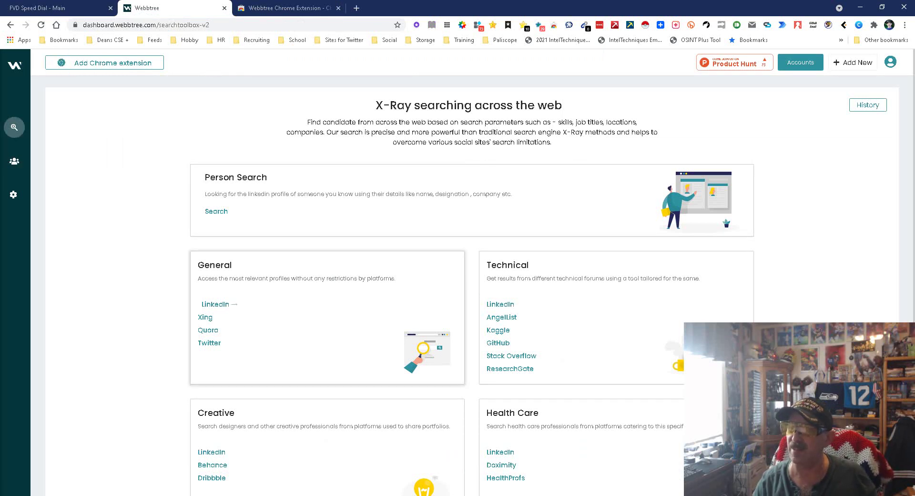
- Set up a General LinkedIn search with job title 'developer' and preferred skill 'python'
{"action": "left_click", "coordinate": [216, 303]}
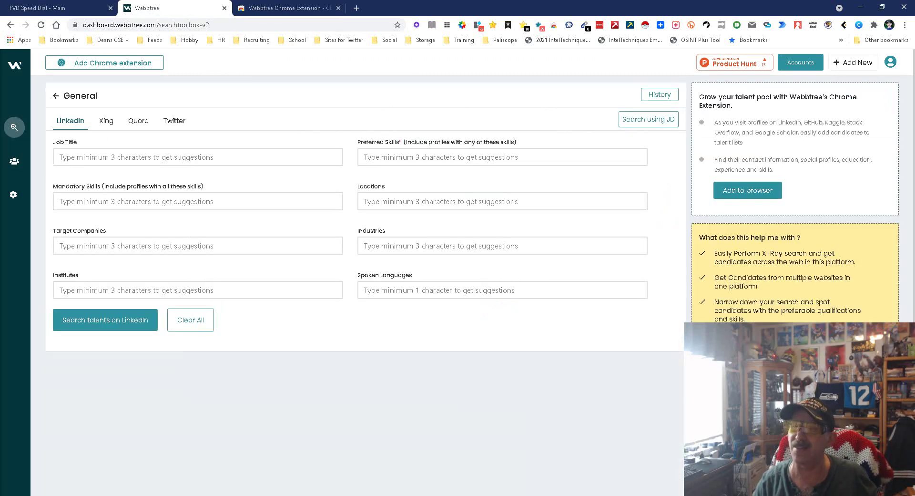
{"action": "left_click", "coordinate": [59, 156]}
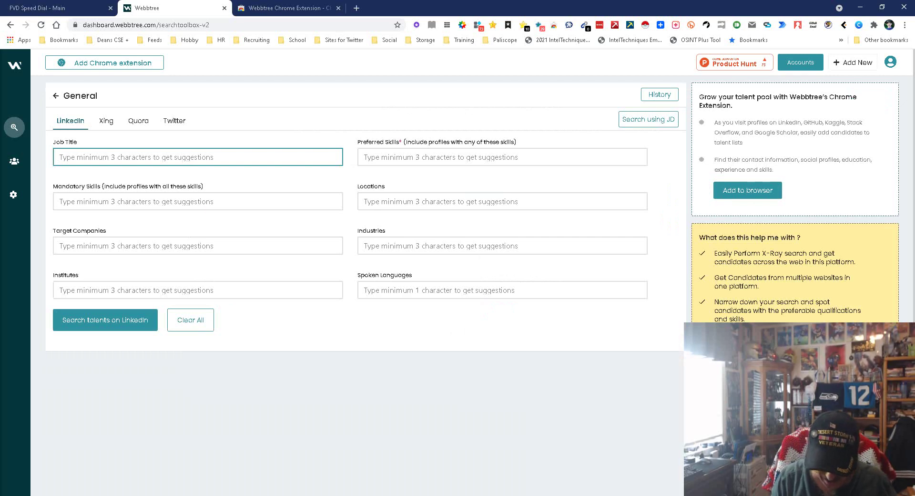
{"action": "type", "text": "developer"}
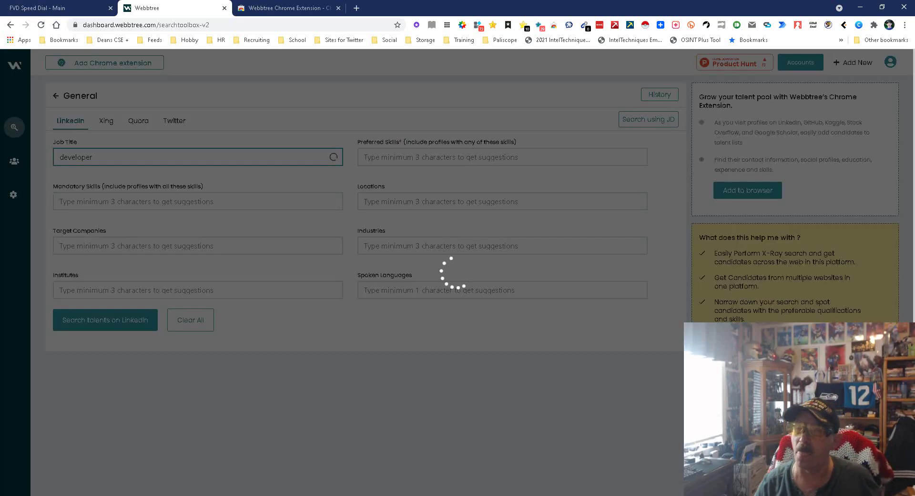
{"action": "key", "text": "Return"}
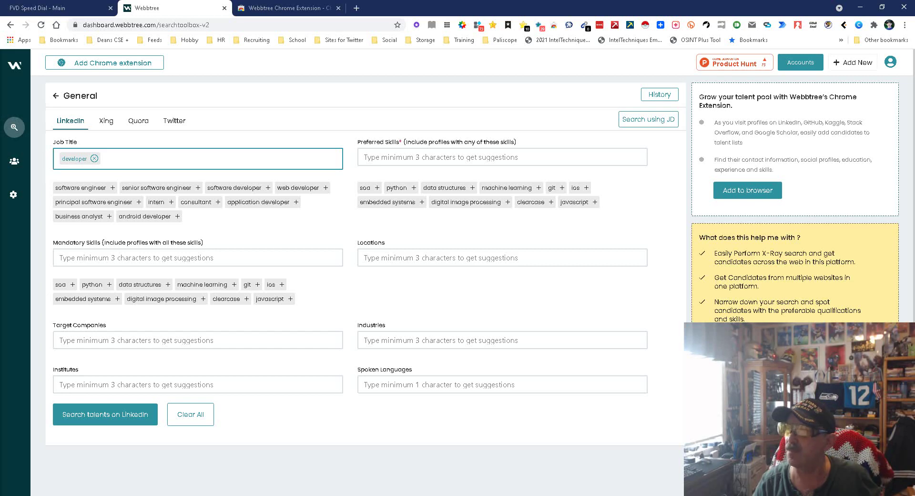
{"action": "left_click", "coordinate": [413, 187]}
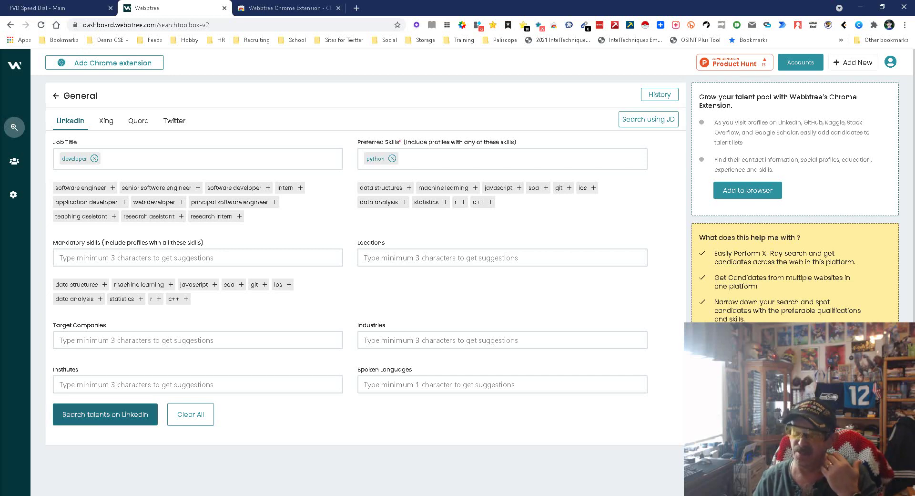
- Run the LinkedIn talent search and scroll through the 10800000 candidates found
{"action": "left_click", "coordinate": [105, 413]}
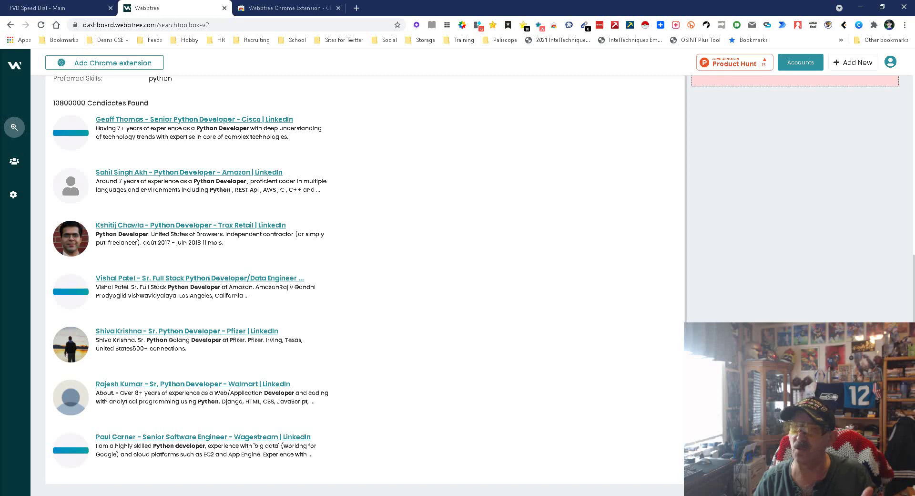
{"action": "scroll", "coordinate": [362, 277], "scroll_direction": "up", "scroll_amount": 5}
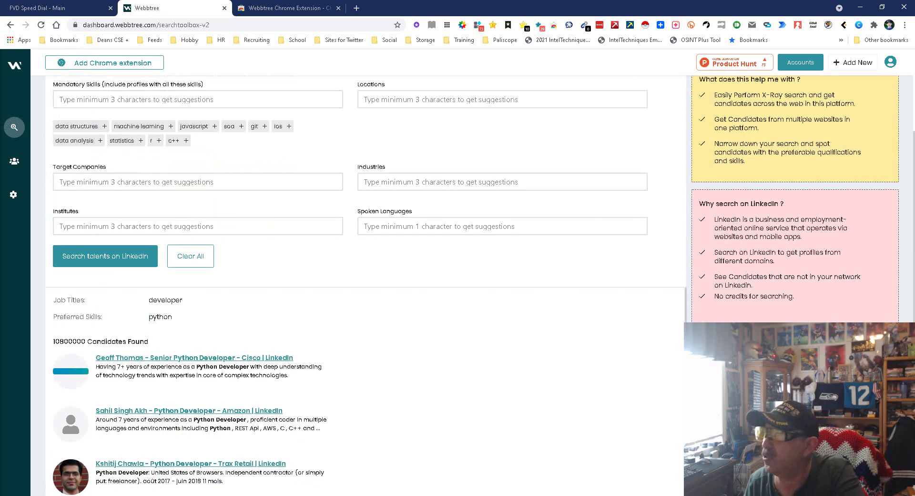
{"action": "scroll", "coordinate": [363, 276], "scroll_direction": "up", "scroll_amount": 3}
{"action": "scroll", "coordinate": [362, 276], "scroll_direction": "up", "scroll_amount": 1}
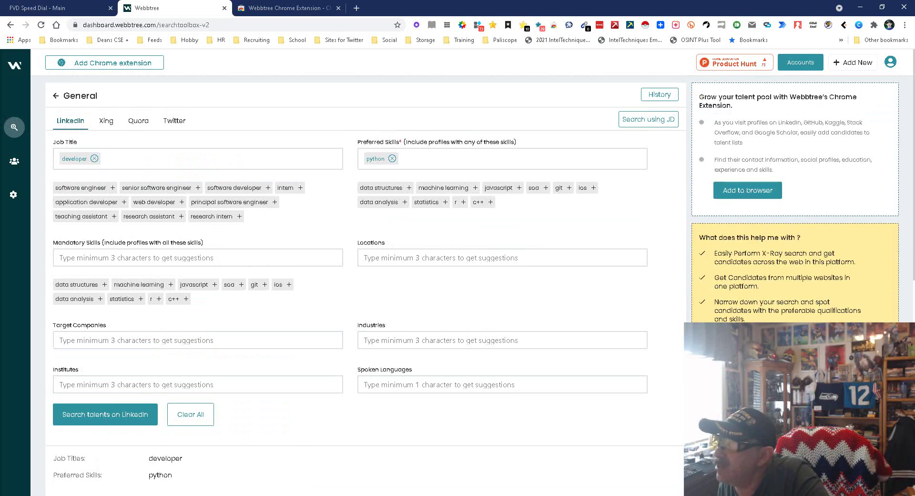
{"action": "scroll", "coordinate": [363, 276], "scroll_direction": "down", "scroll_amount": 3}
{"action": "scroll", "coordinate": [363, 276], "scroll_direction": "down", "scroll_amount": 1}
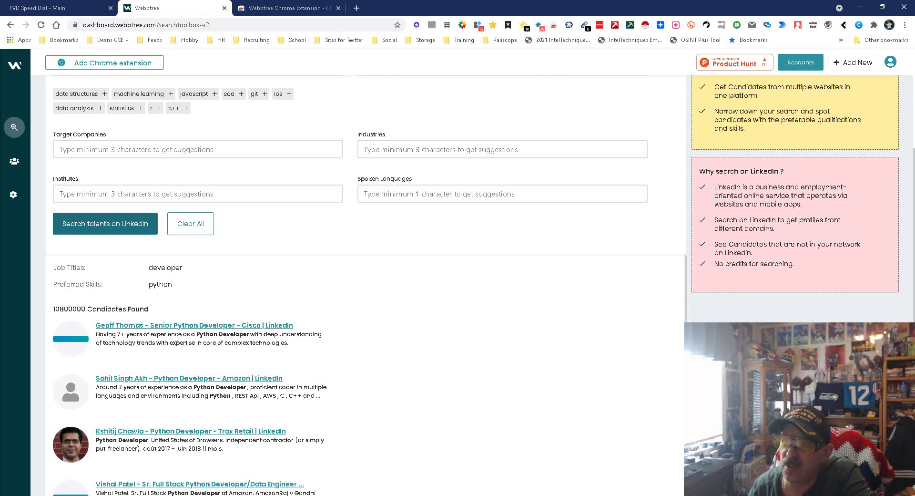
{"action": "scroll", "coordinate": [190, 223], "scroll_direction": "down", "scroll_amount": 1}
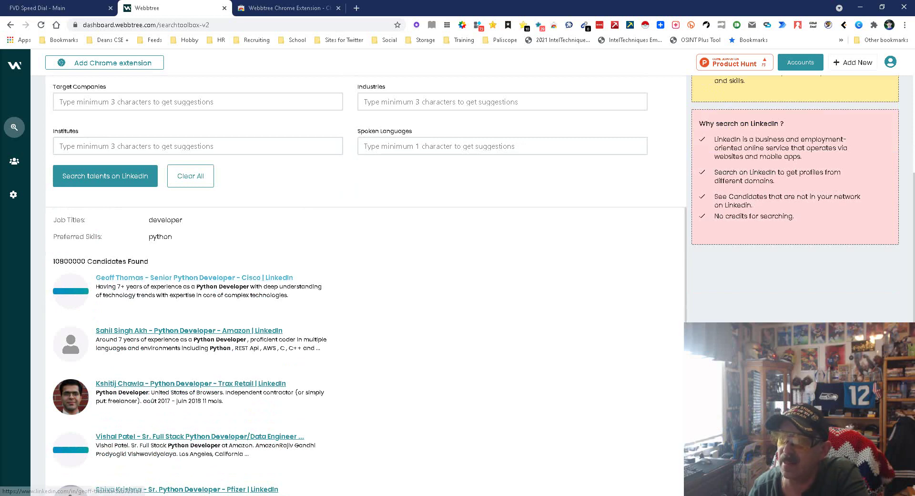
{"action": "left_click", "coordinate": [194, 278]}
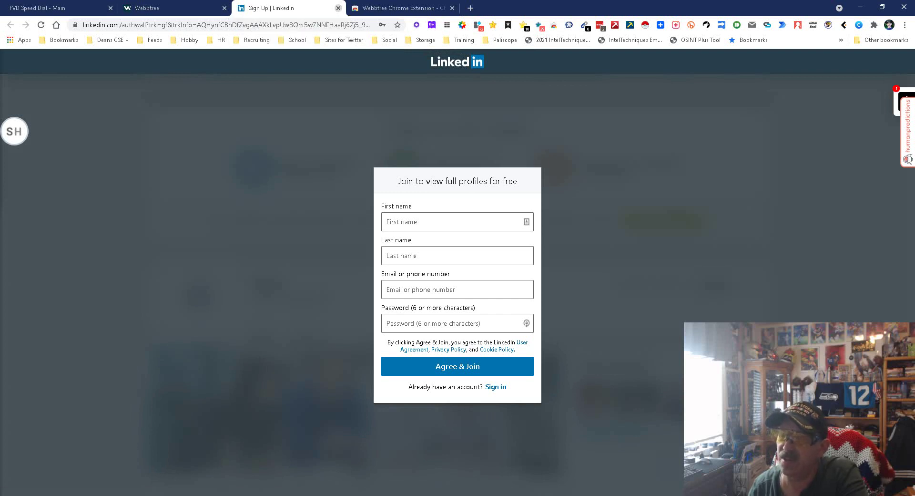
{"action": "left_click", "coordinate": [339, 8]}
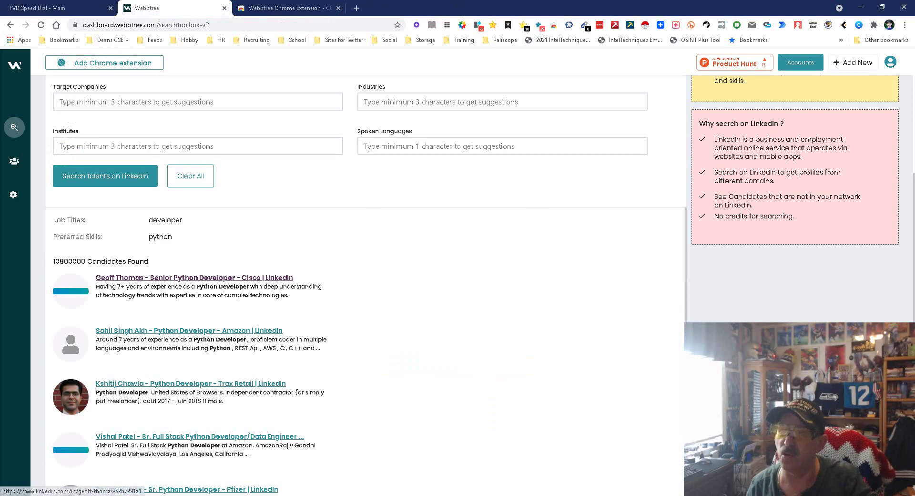
- Check the first result's link options, scroll the results, and launch Instant Data Scraper on them
{"action": "right_click", "coordinate": [196, 278]}
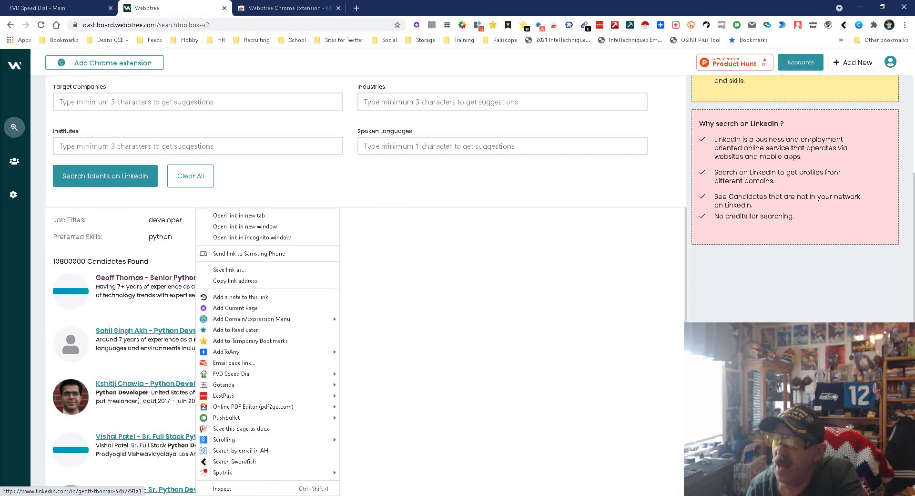
{"action": "key", "text": "Escape"}
{"action": "scroll", "coordinate": [200, 357], "scroll_direction": "down", "scroll_amount": 2}
{"action": "scroll", "coordinate": [362, 286], "scroll_direction": "up", "scroll_amount": 5}
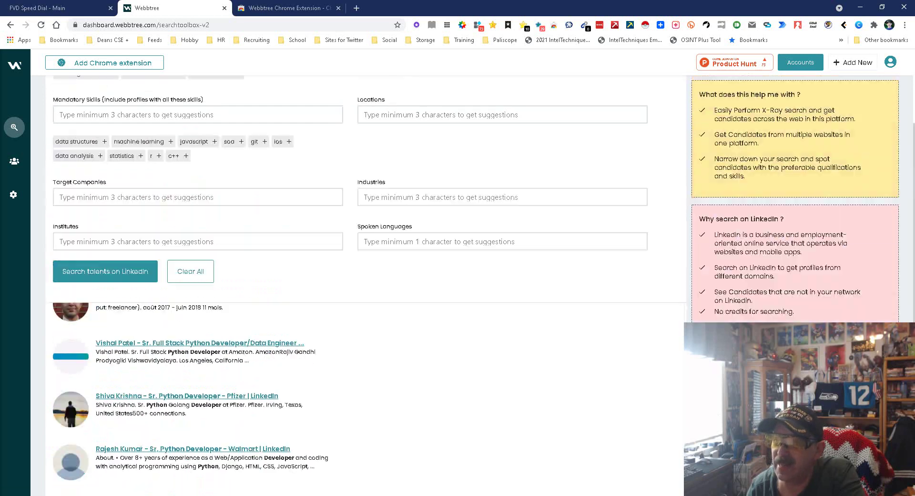
{"action": "scroll", "coordinate": [200, 286], "scroll_direction": "down", "scroll_amount": 4}
{"action": "scroll", "coordinate": [201, 358], "scroll_direction": "up", "scroll_amount": 2}
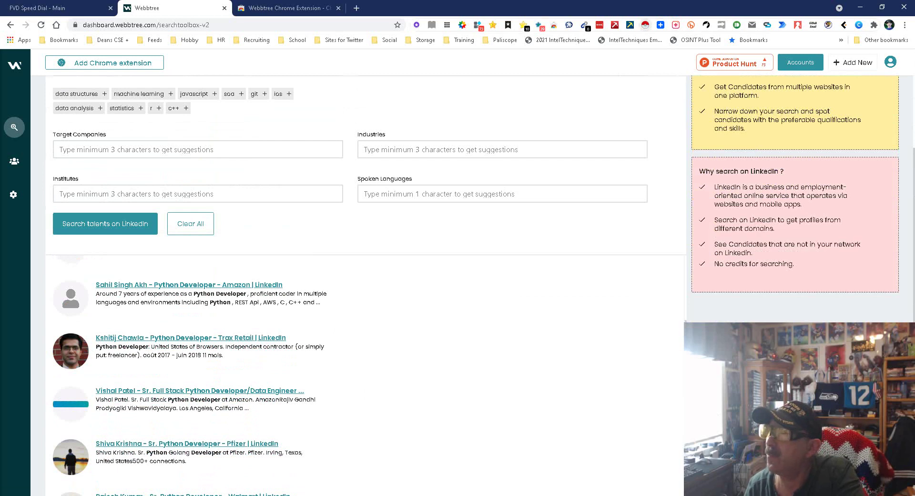
{"action": "key", "text": "Print"}
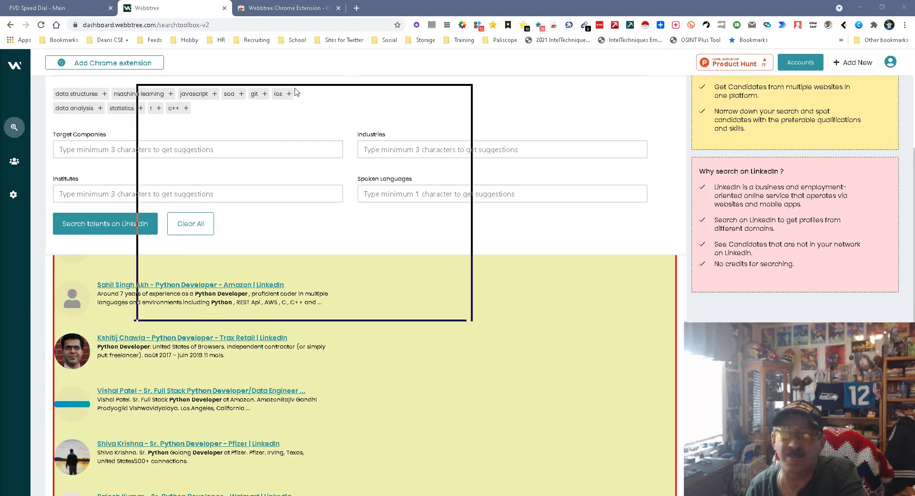
- View the 10-row scraped candidate table, then close the scraper to return to Webbtree's results
{"action": "left_click", "coordinate": [565, 89]}
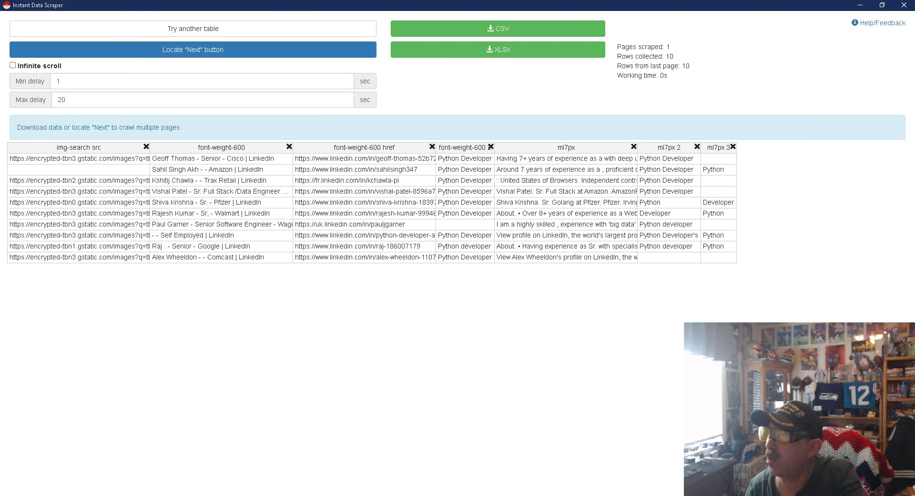
{"action": "left_click", "coordinate": [905, 5]}
{"action": "scroll", "coordinate": [363, 286], "scroll_direction": "down", "scroll_amount": 3}
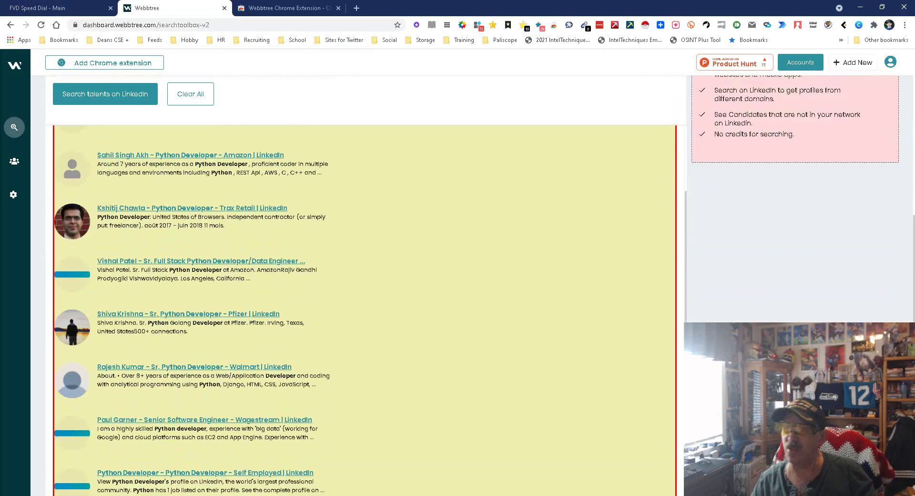
{"action": "scroll", "coordinate": [363, 286], "scroll_direction": "up", "scroll_amount": 2}
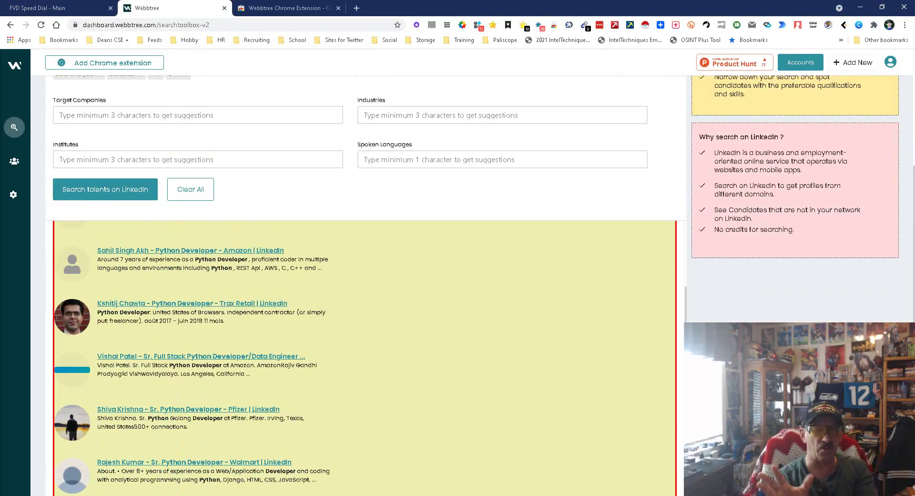